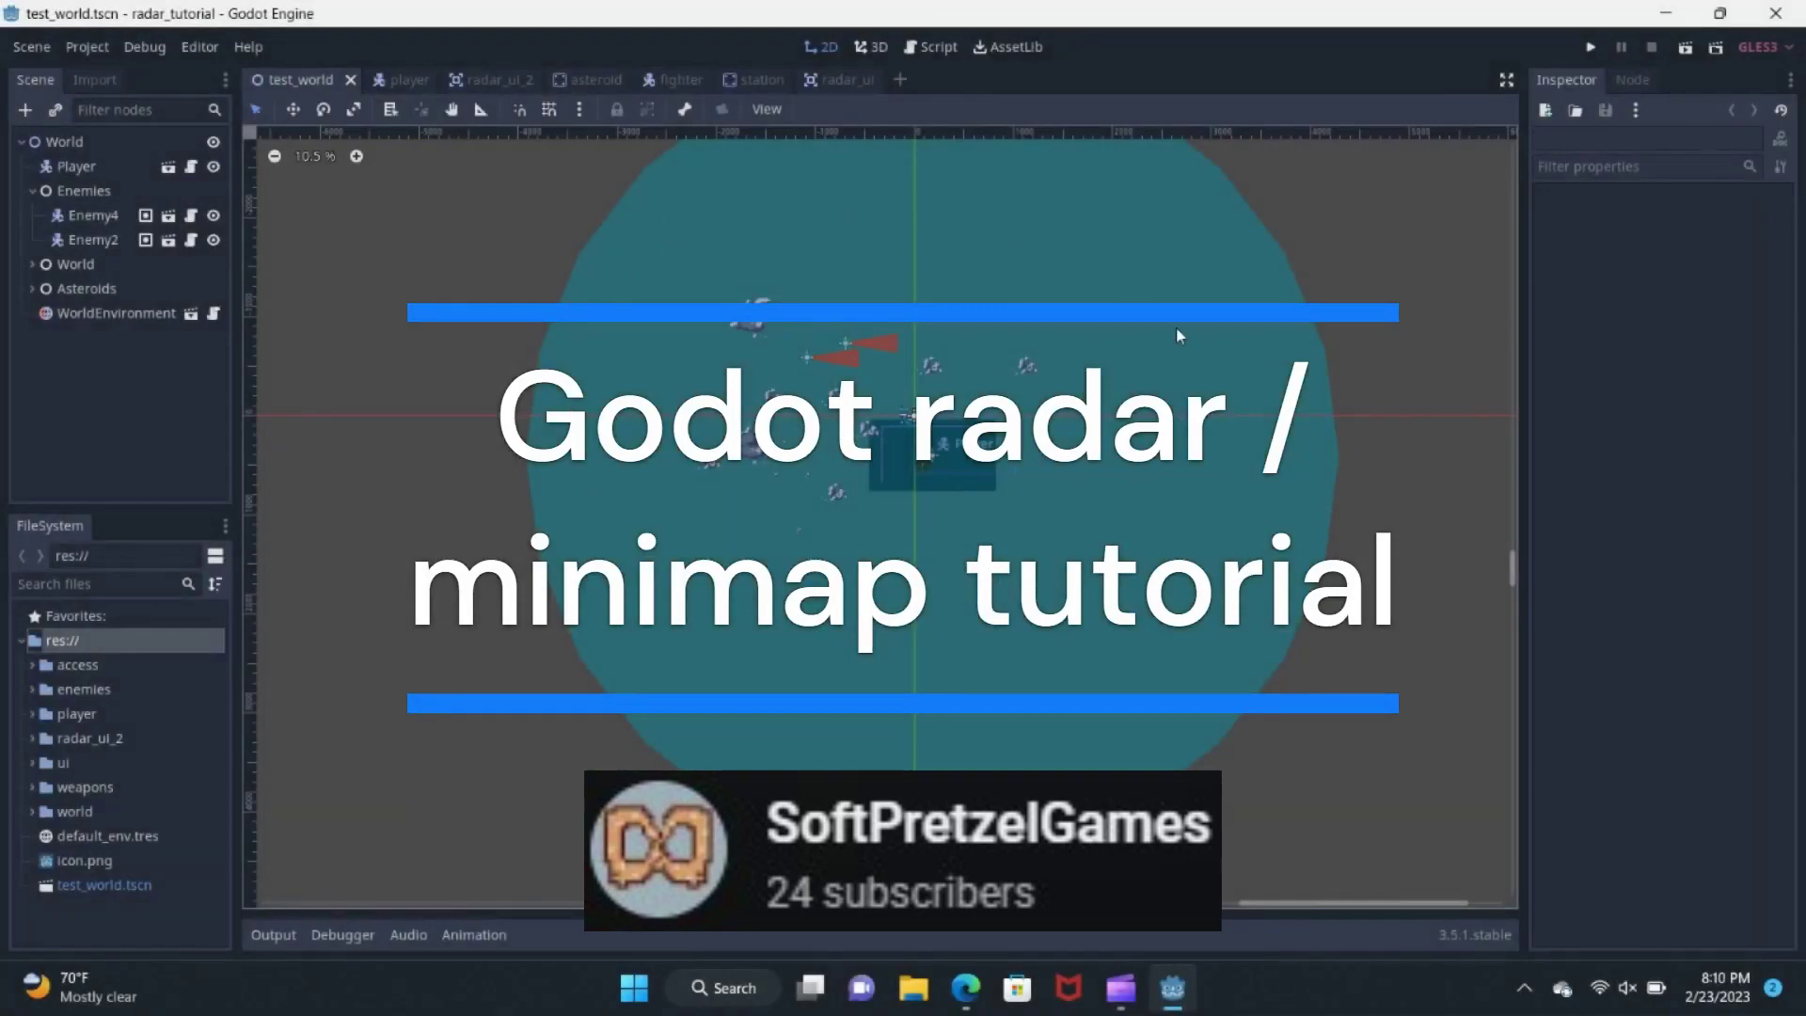
Step: Run the radar tutorial project full-screen and steer the ship upward and left
{"action": "left_click", "coordinate": [1588, 46]}
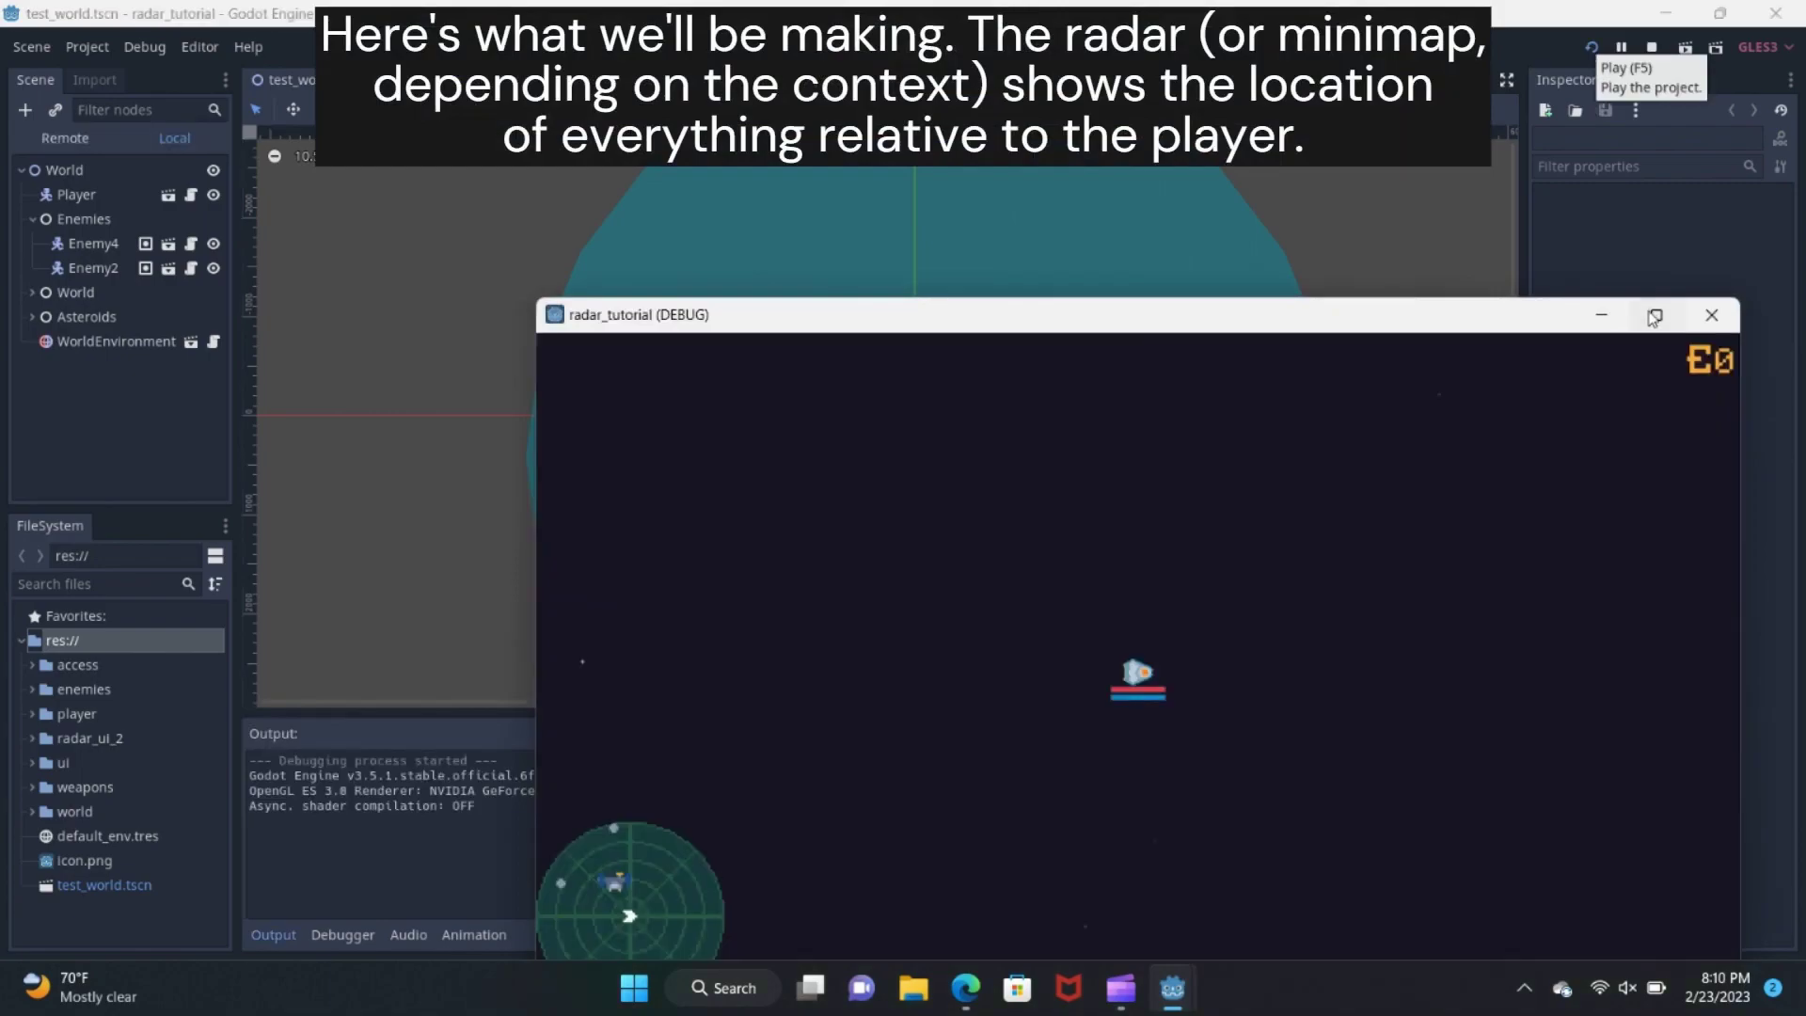
{"action": "left_click", "coordinate": [1654, 316]}
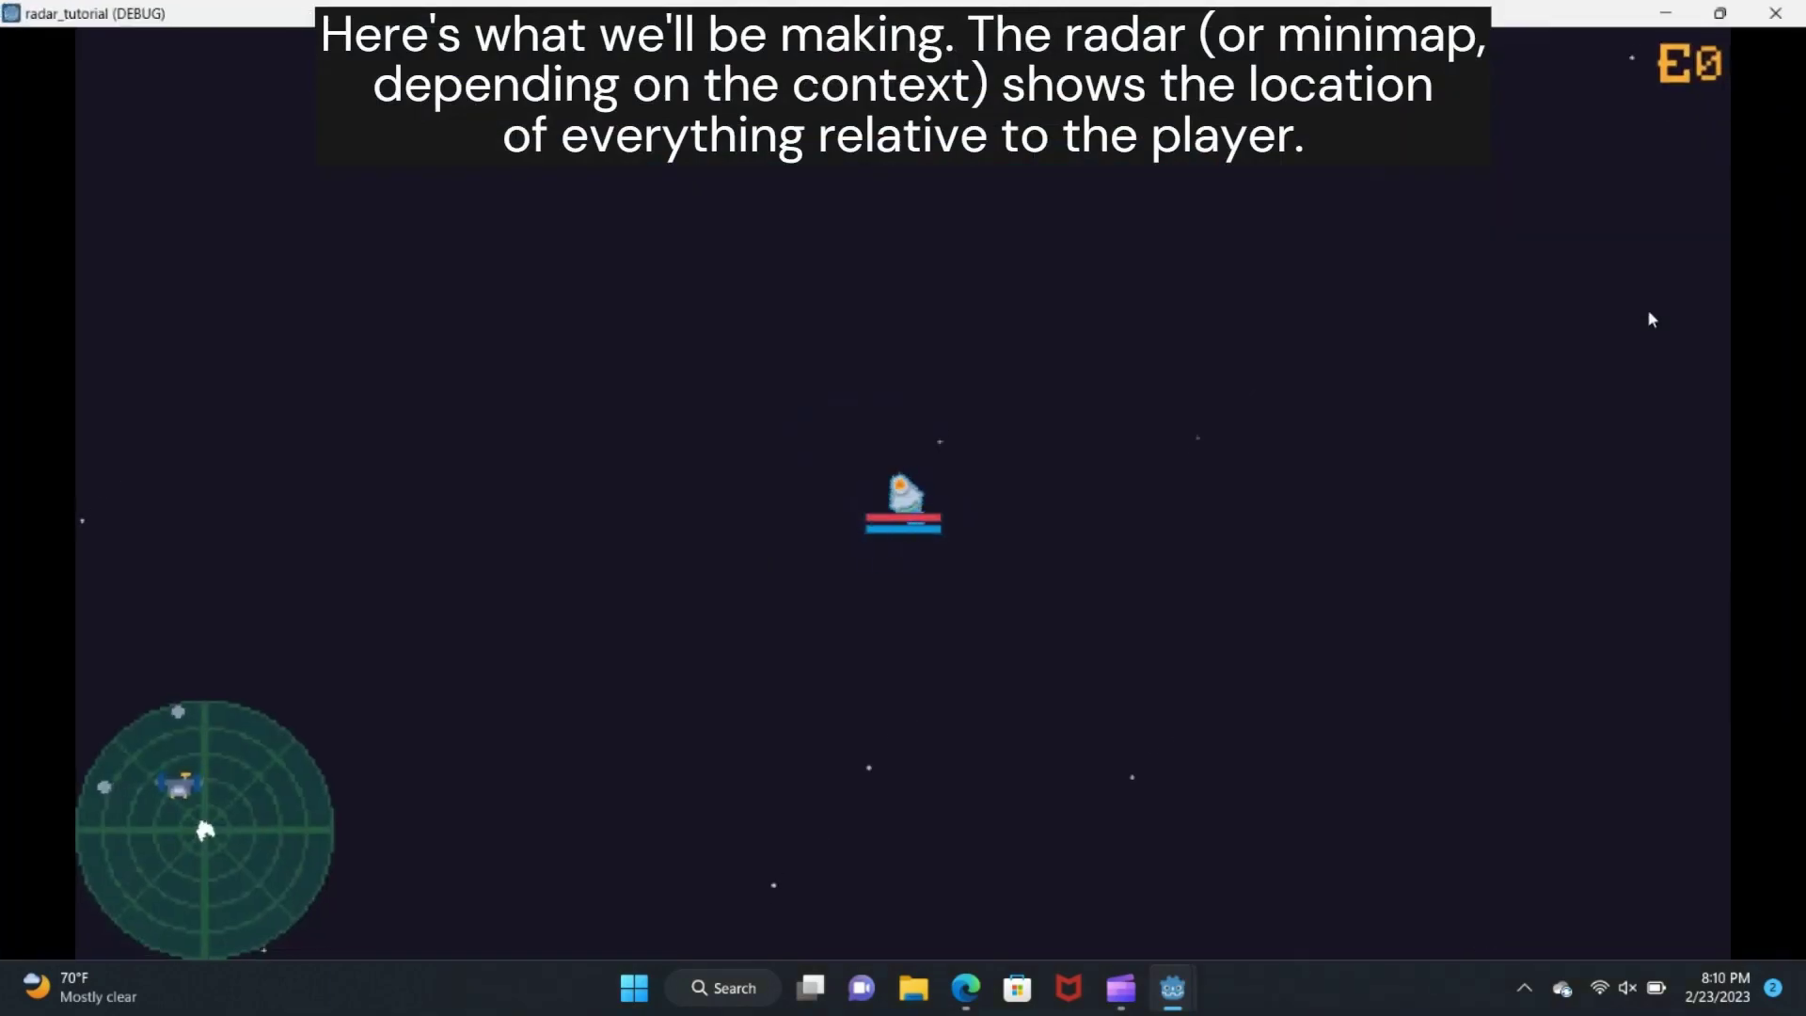
{"action": "key", "text": "Left"}
{"action": "key", "text": "Up"}
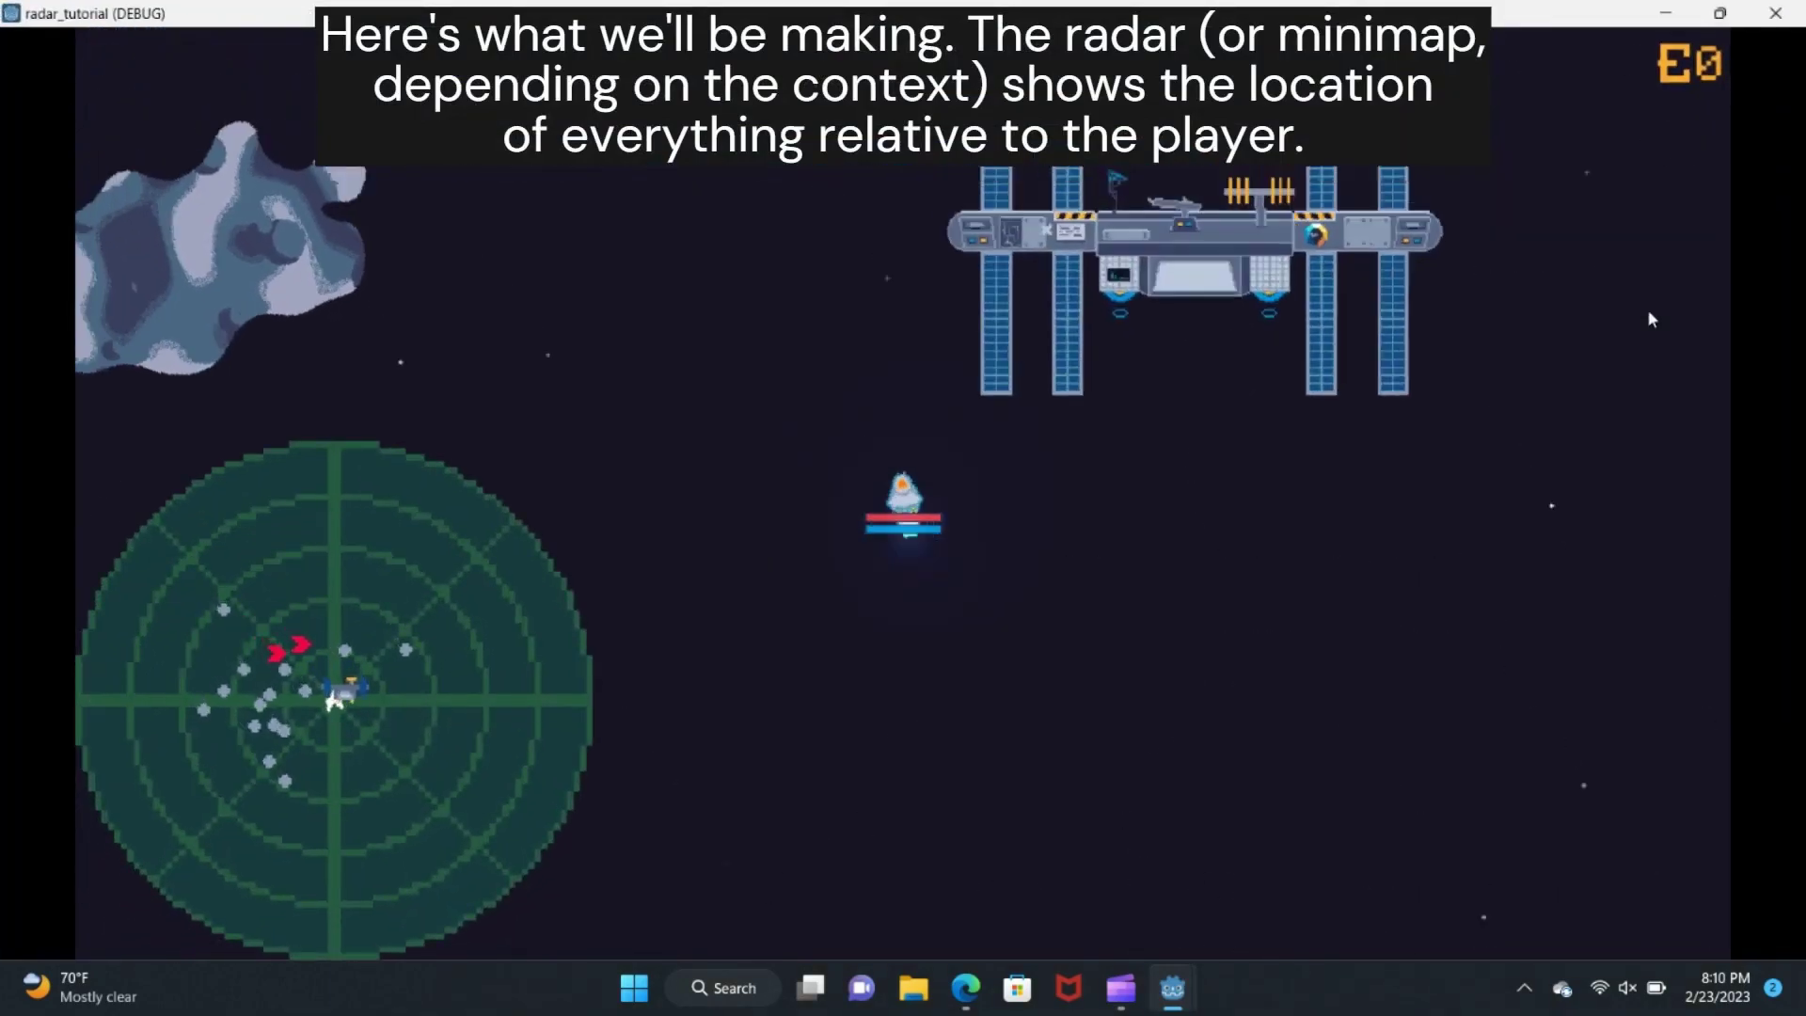
{"action": "key", "text": "Left"}
{"action": "key", "text": "Up"}
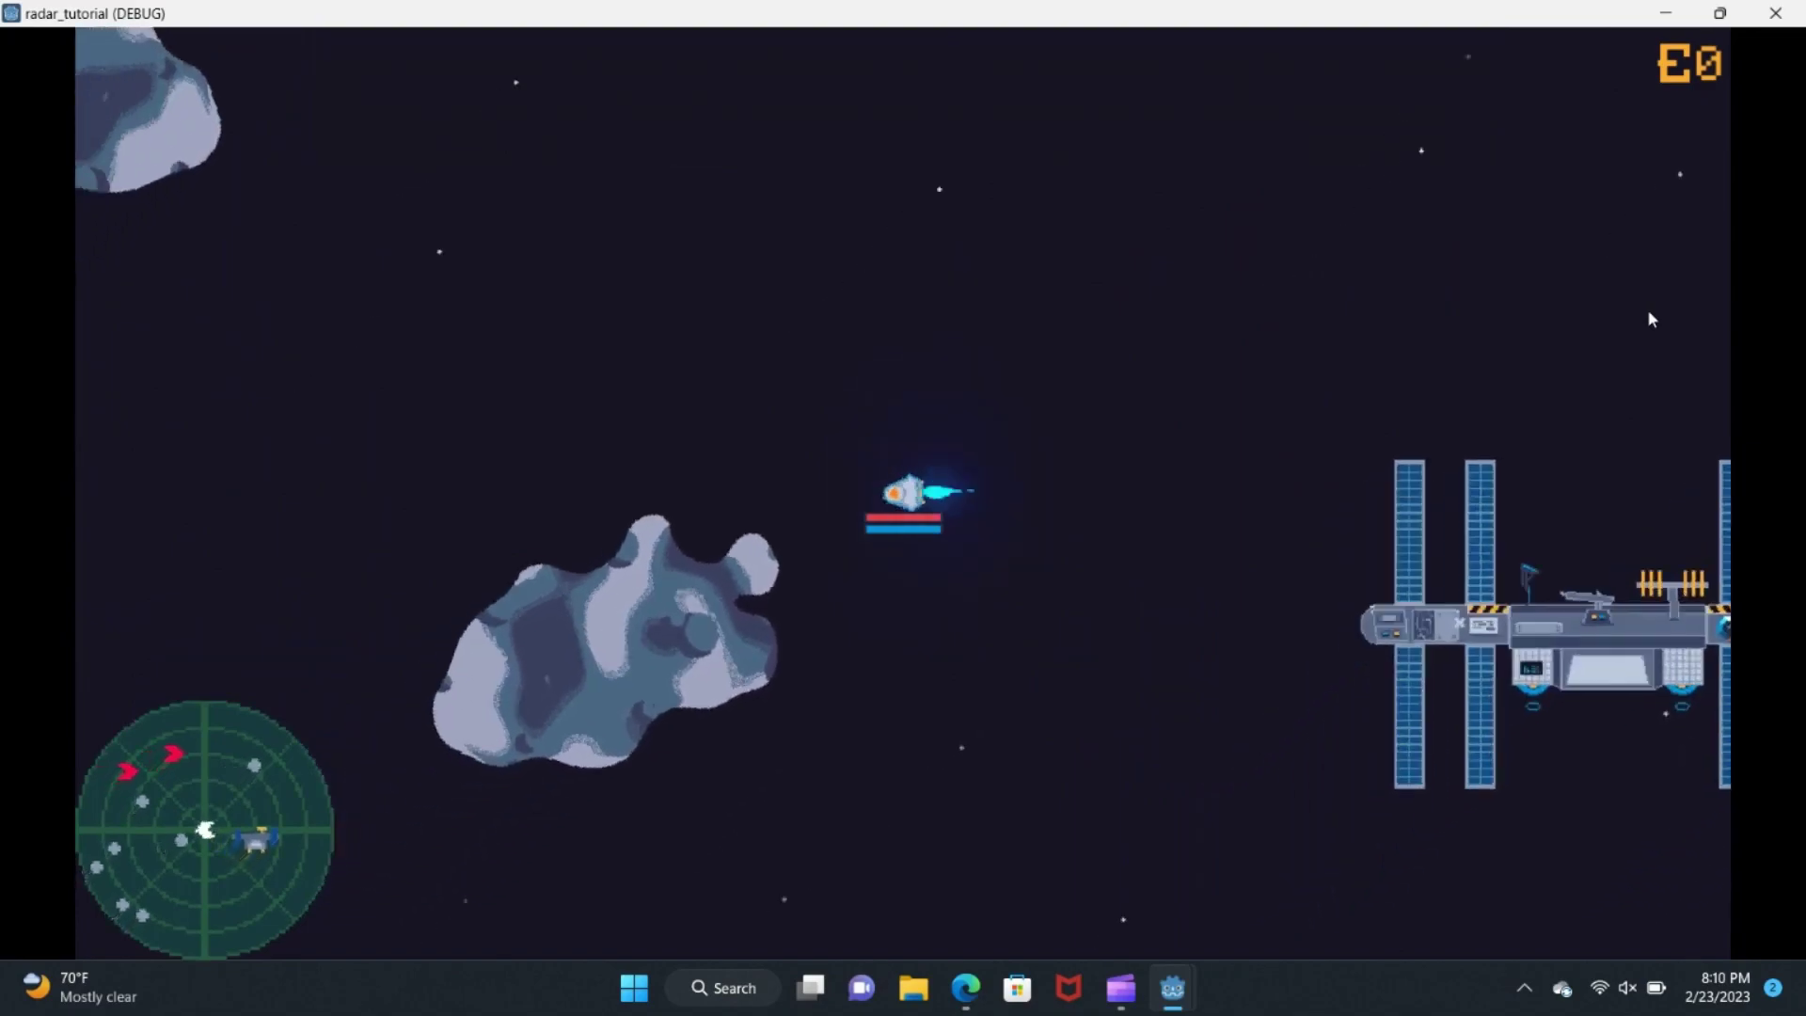
Step: Fly the ship past the asteroids and destroy an enemy ship
{"action": "key", "text": "Up"}
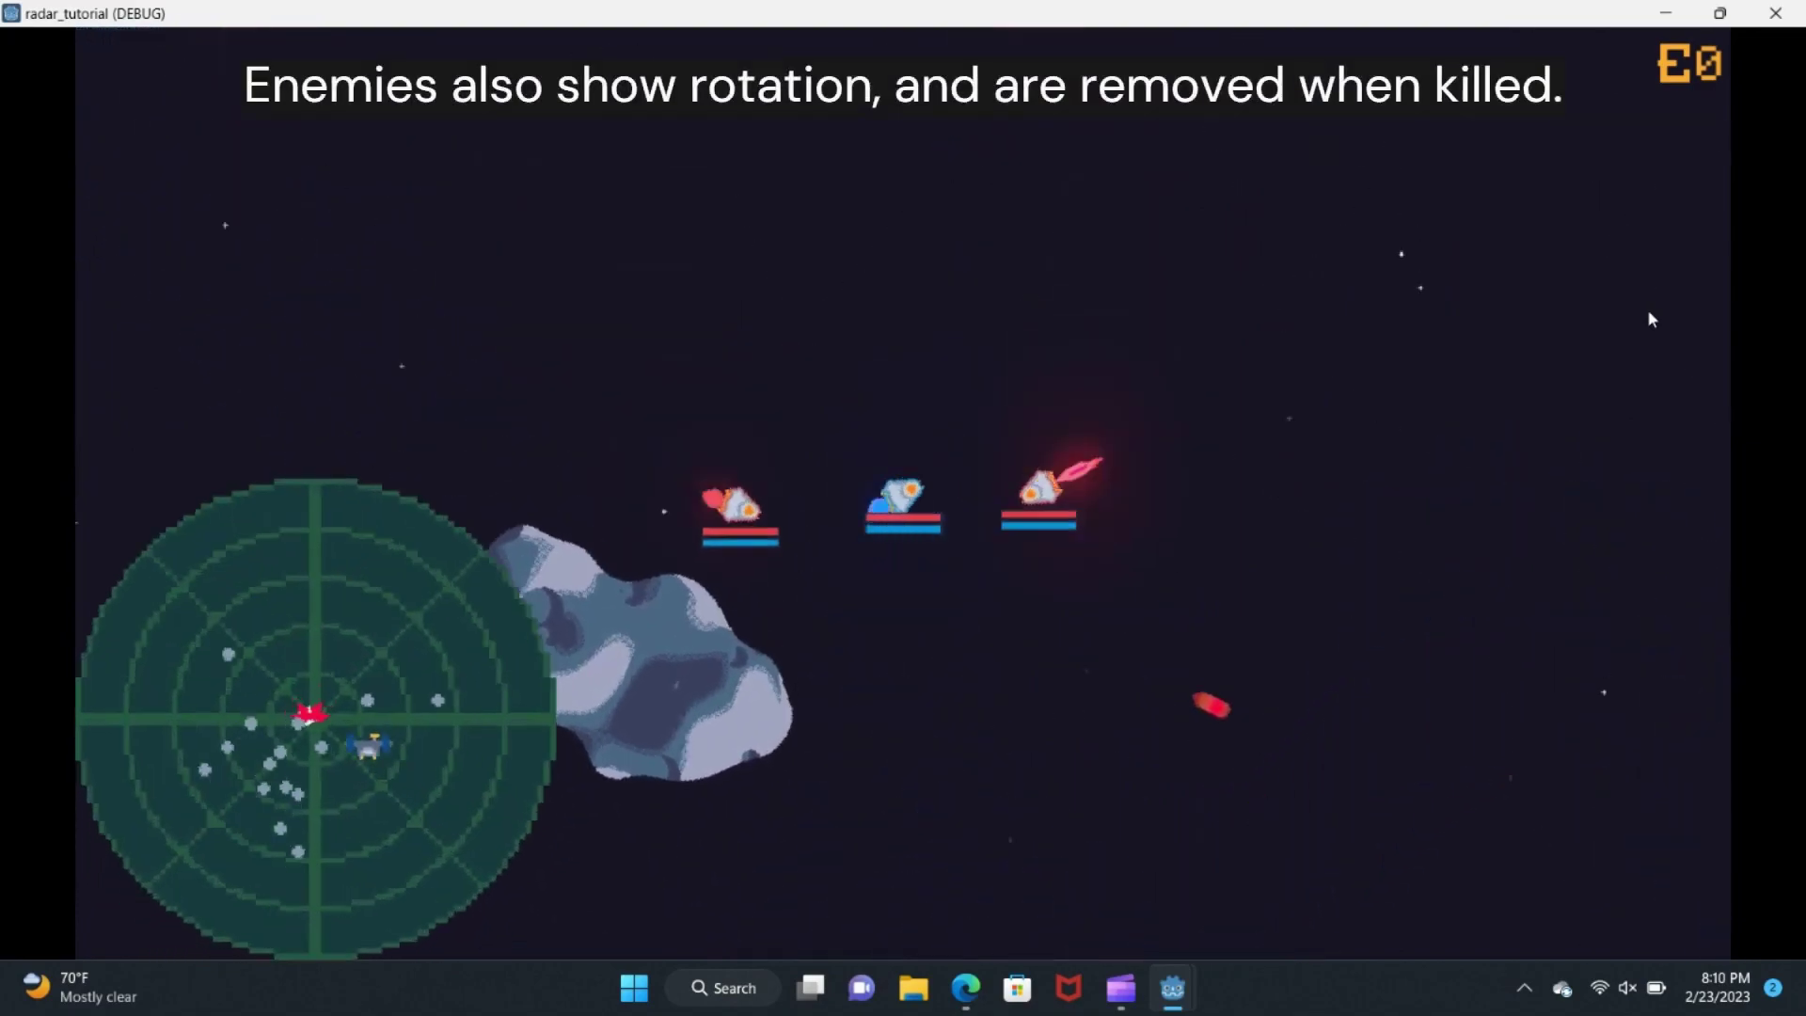
{"action": "key", "text": "Left"}
{"action": "key", "text": "Up"}
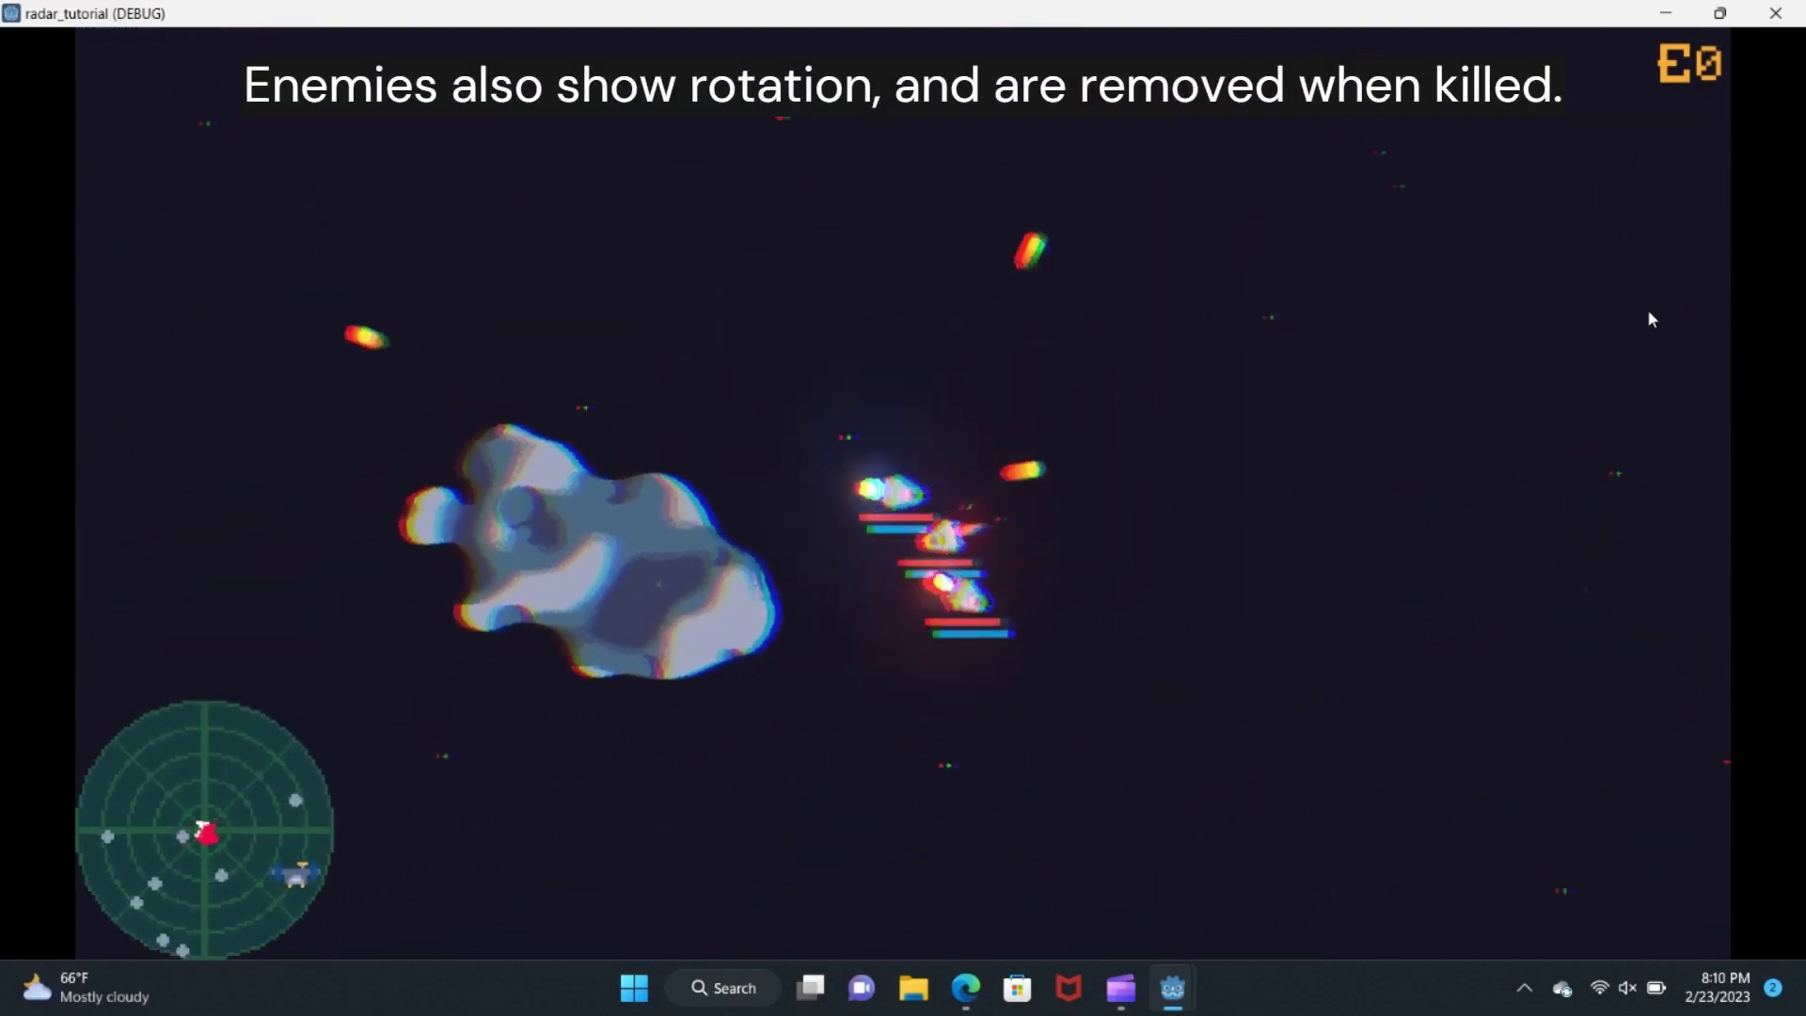
{"action": "key", "text": "Up"}
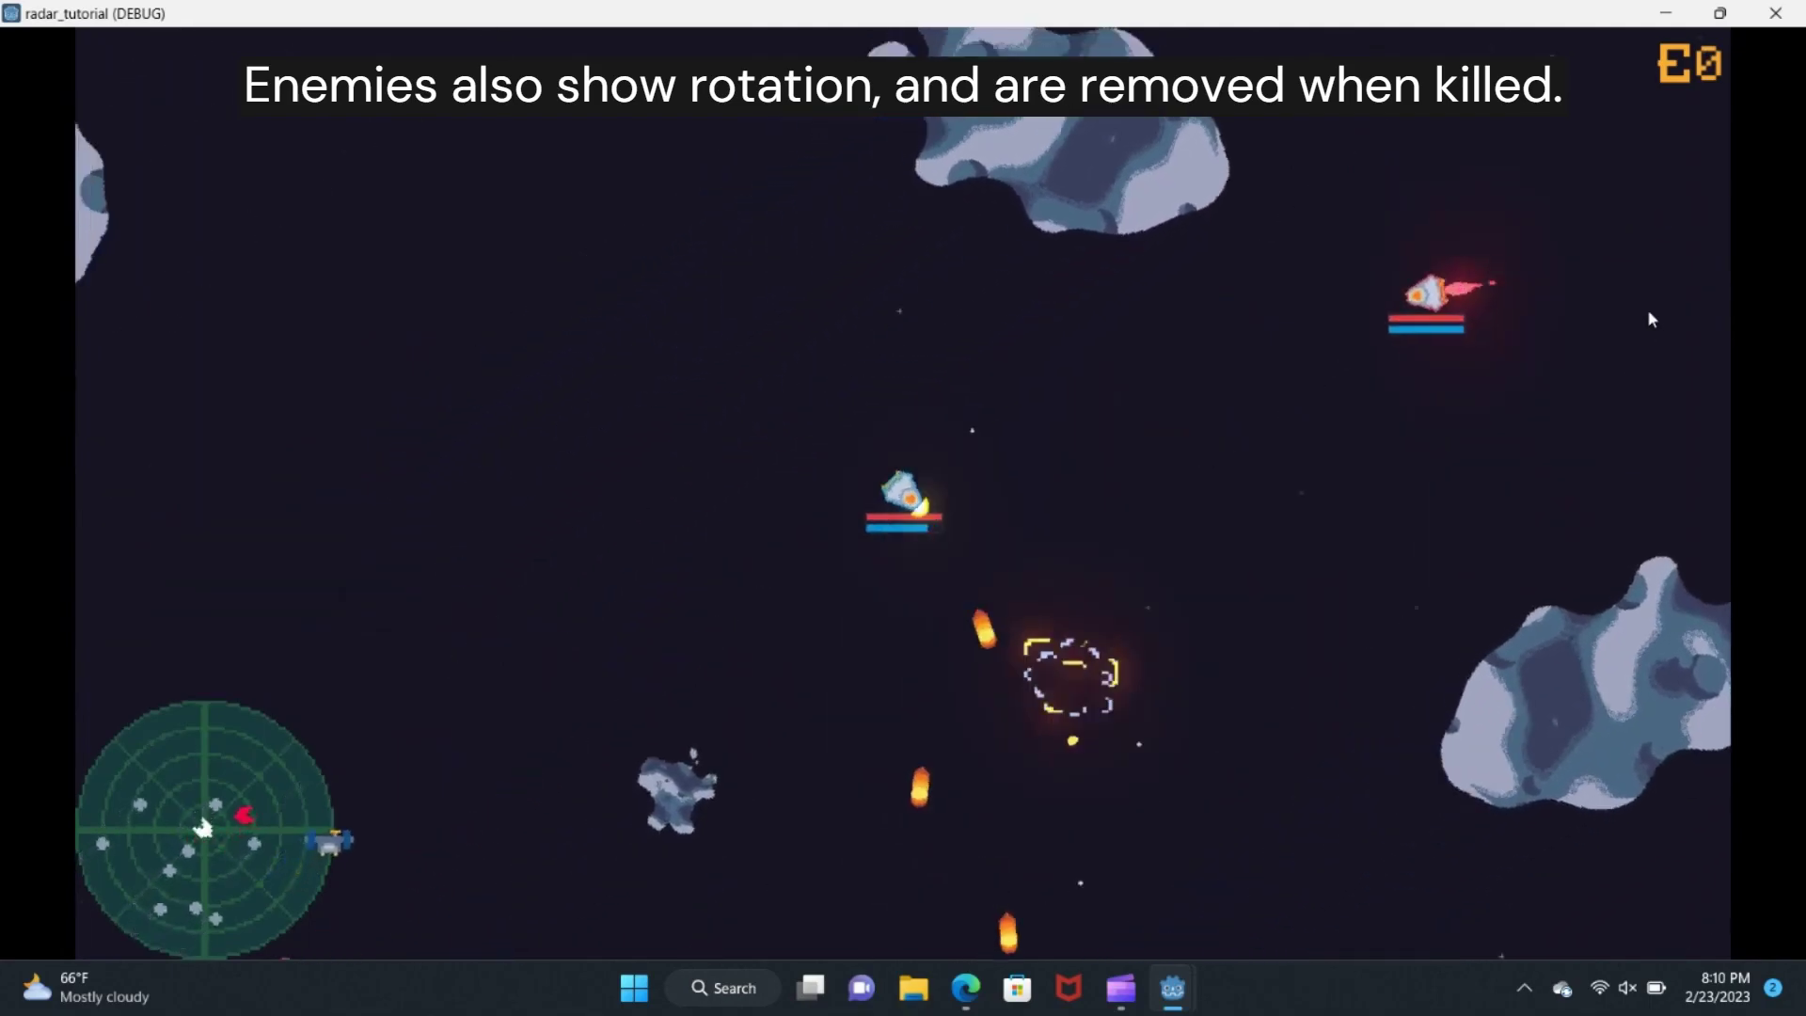
{"action": "key", "text": "Up"}
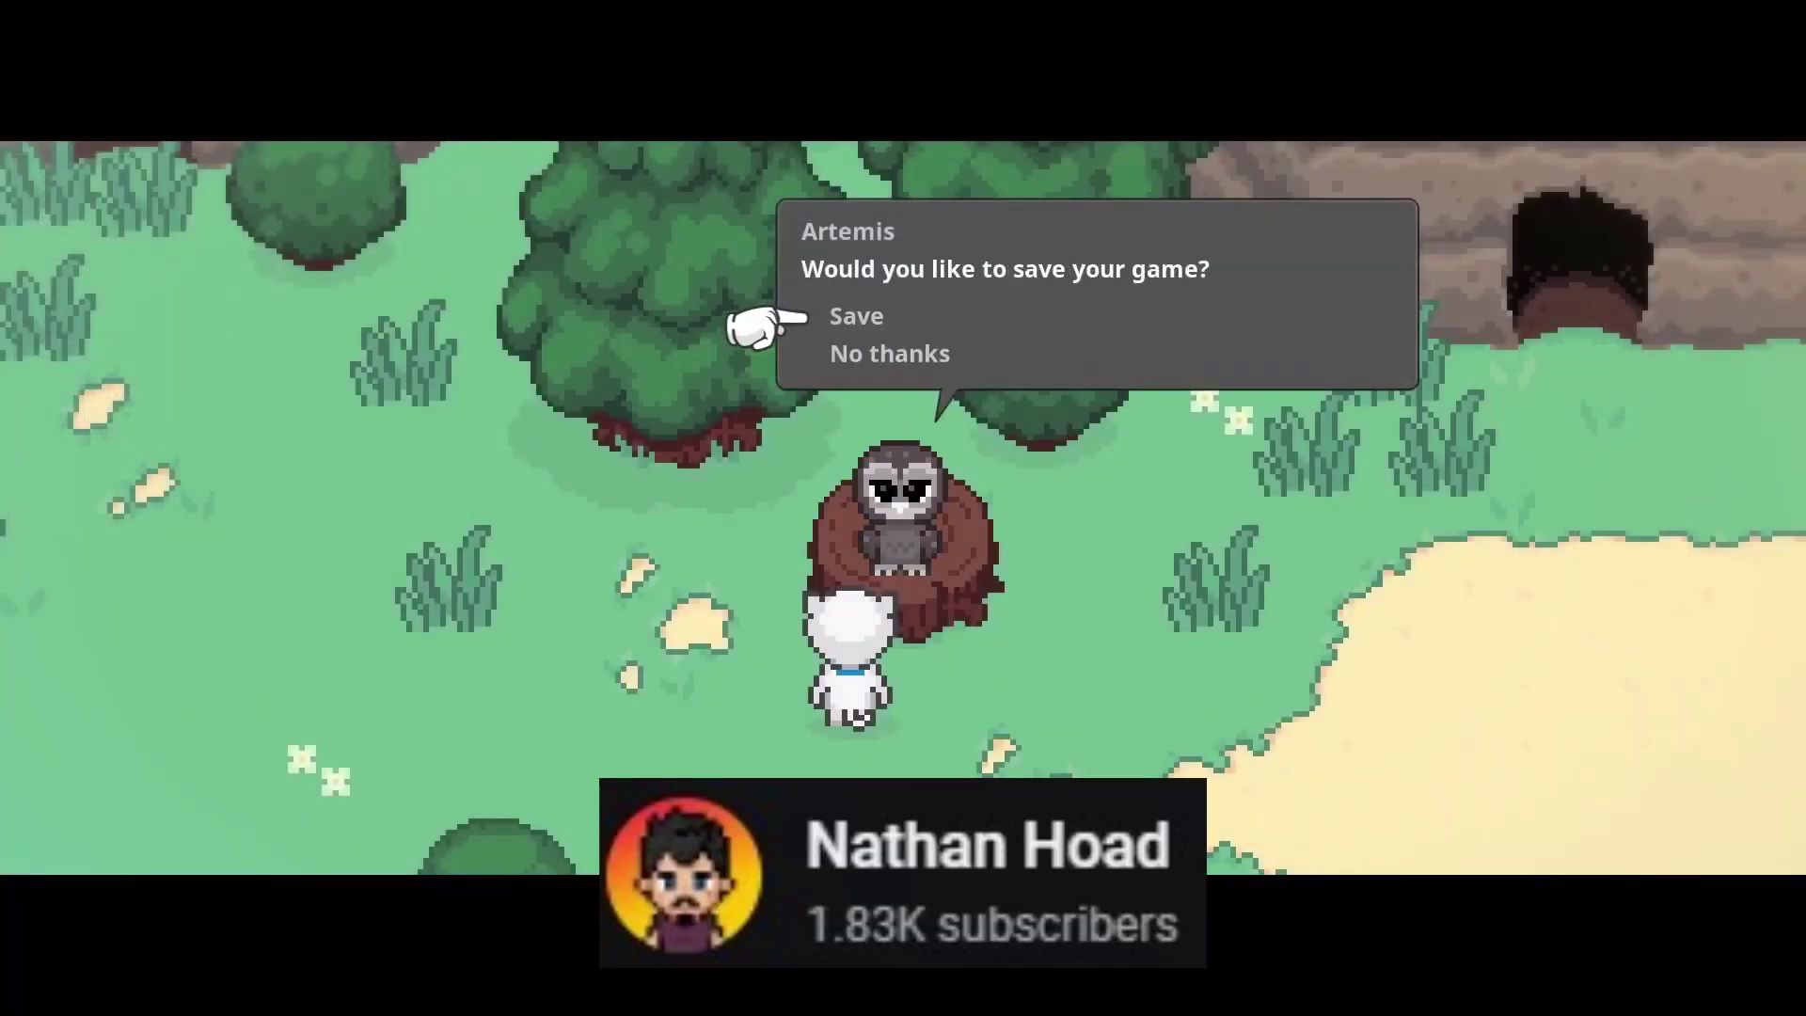
Step: Decline the owl's save offer, then inspect the balloon's Background and CharacterLabel nodes
{"action": "key", "text": "Return"}
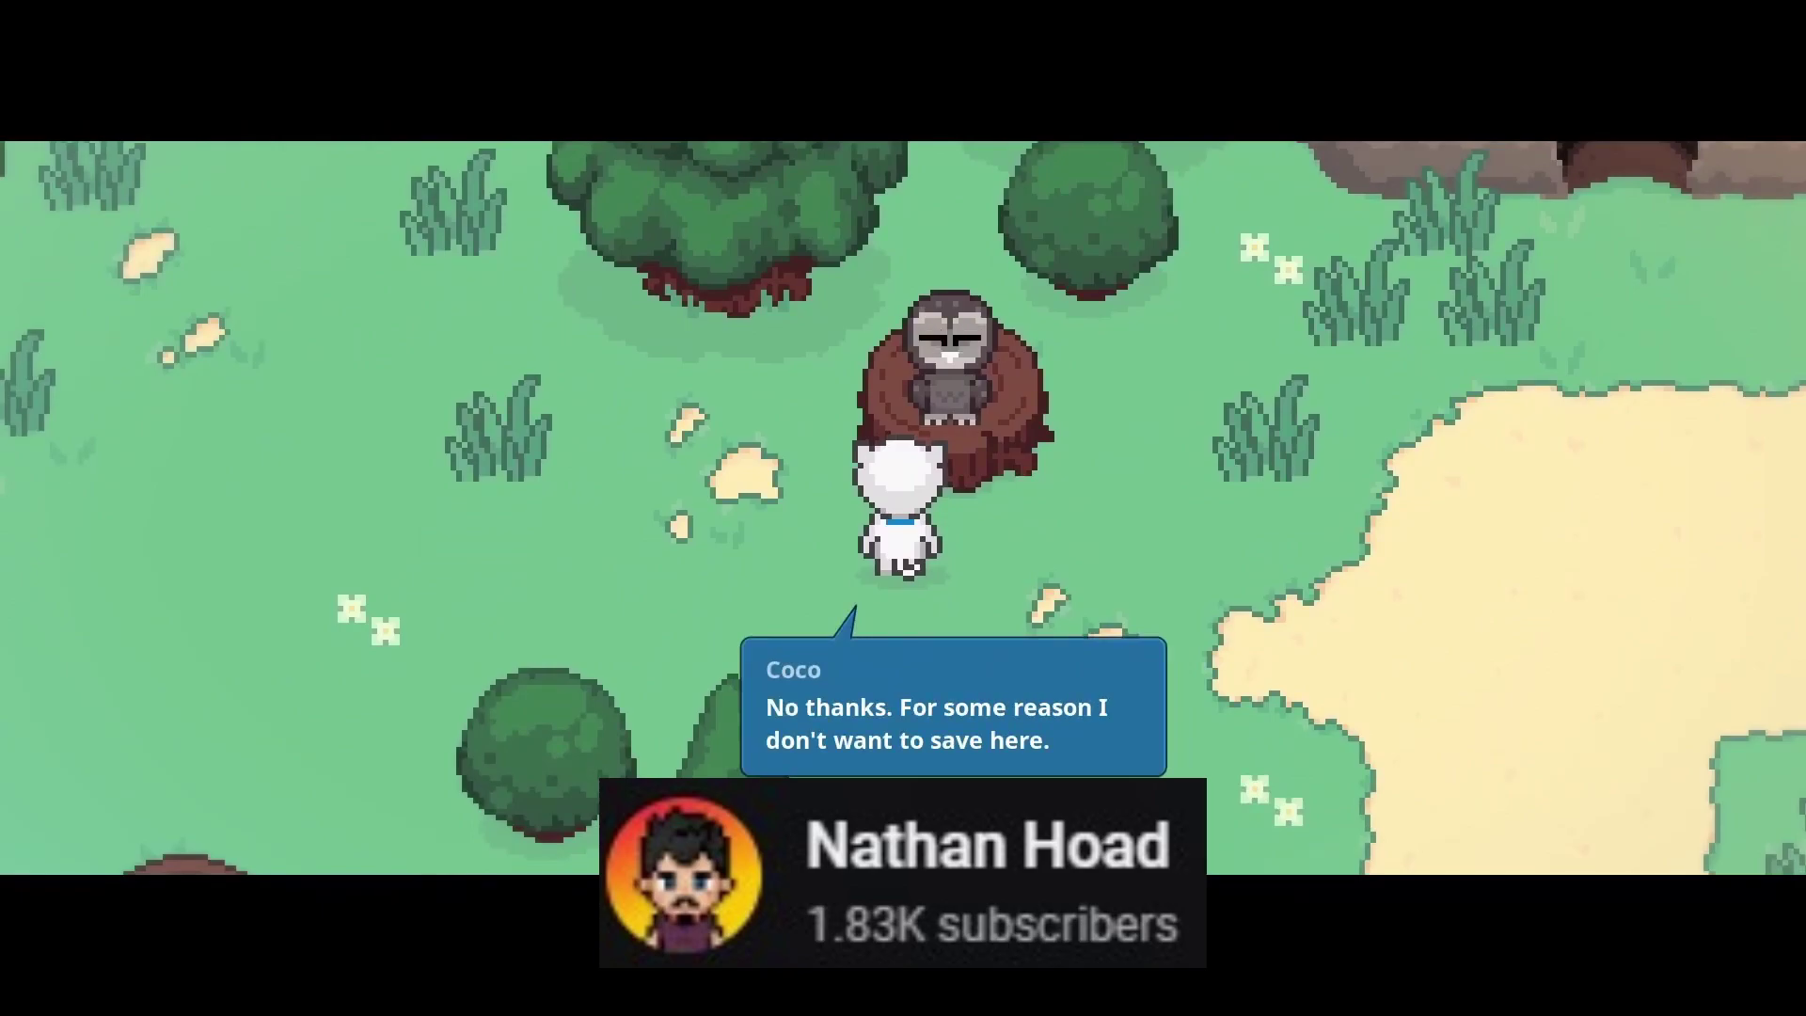
{"action": "key", "text": "Return"}
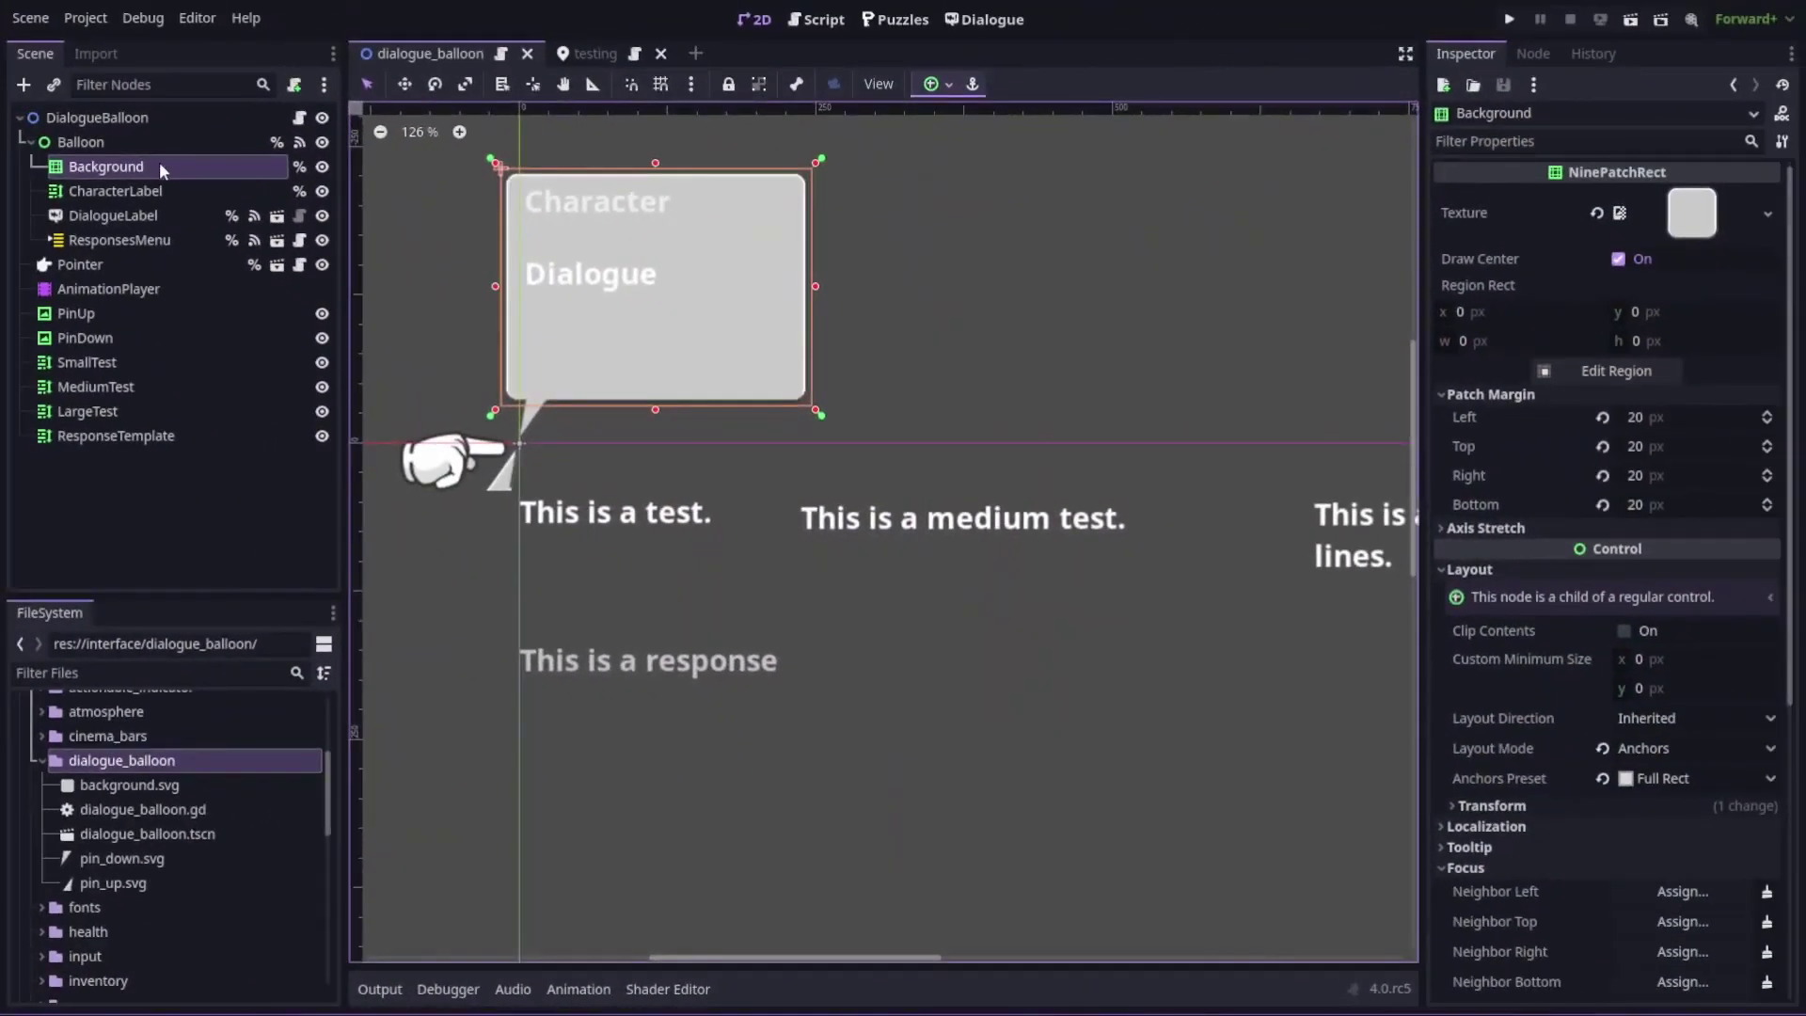
{"action": "left_click", "coordinate": [161, 167]}
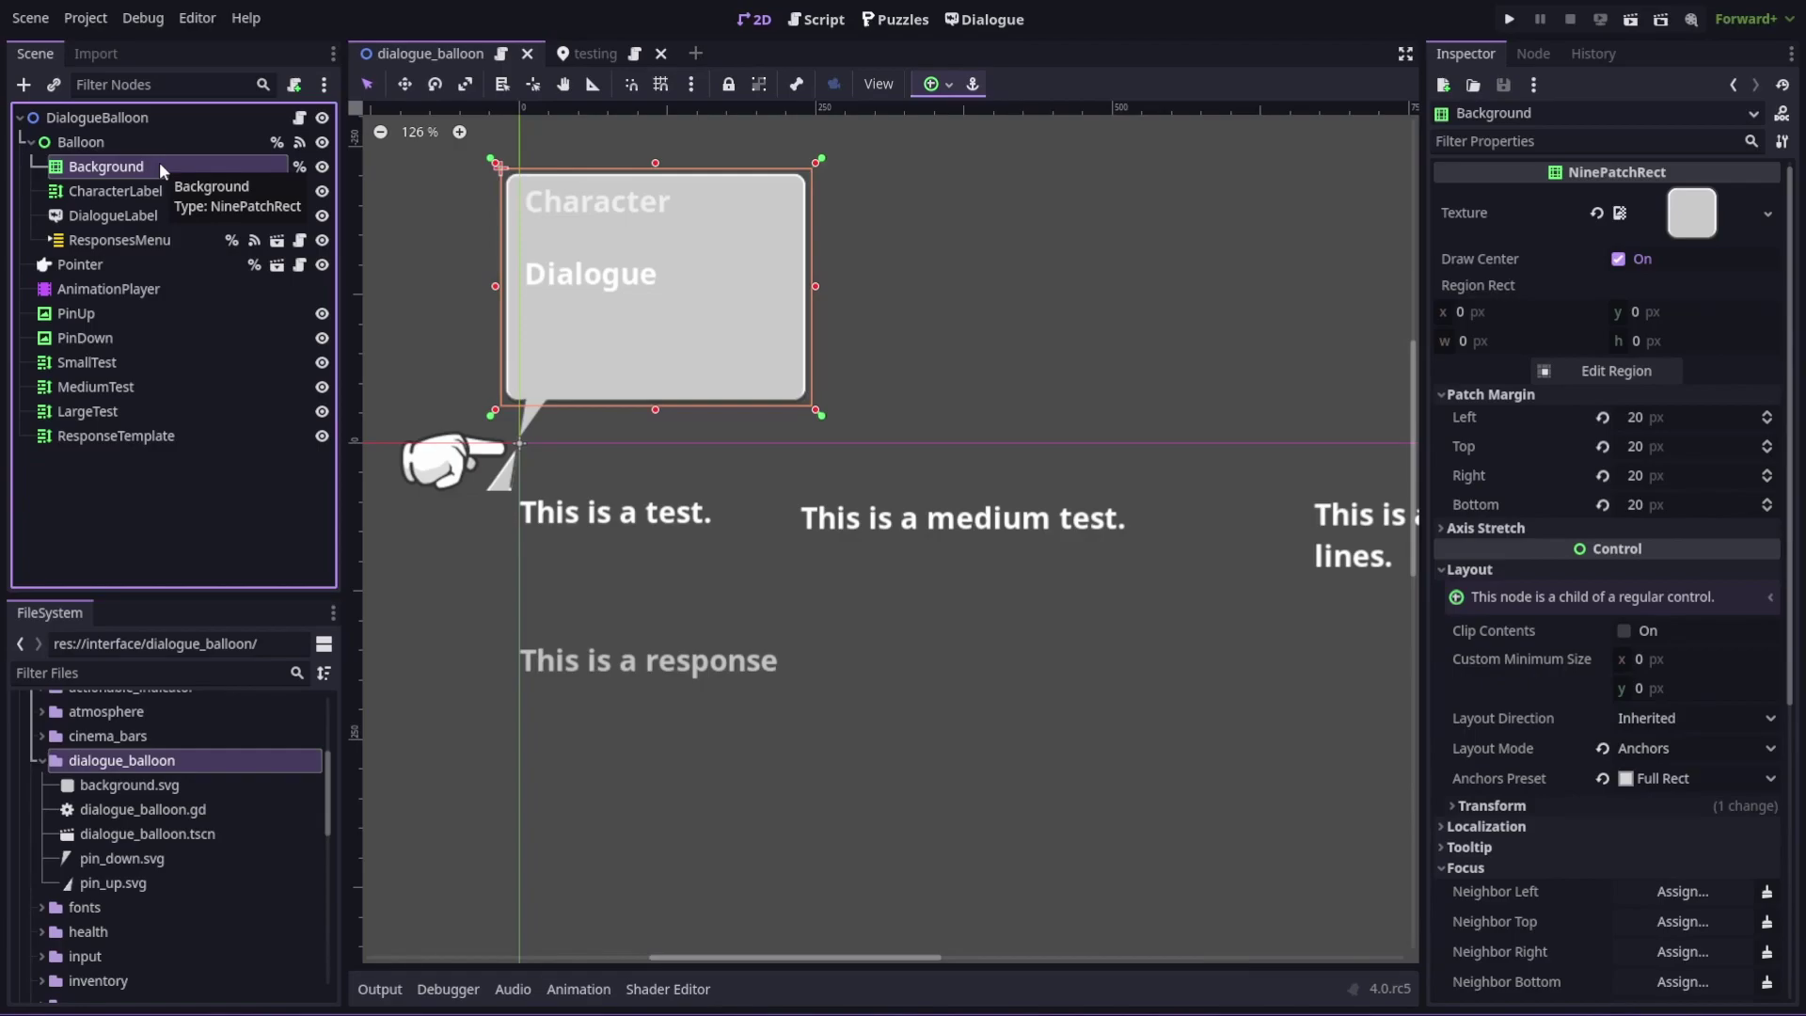
{"action": "left_click", "coordinate": [139, 193]}
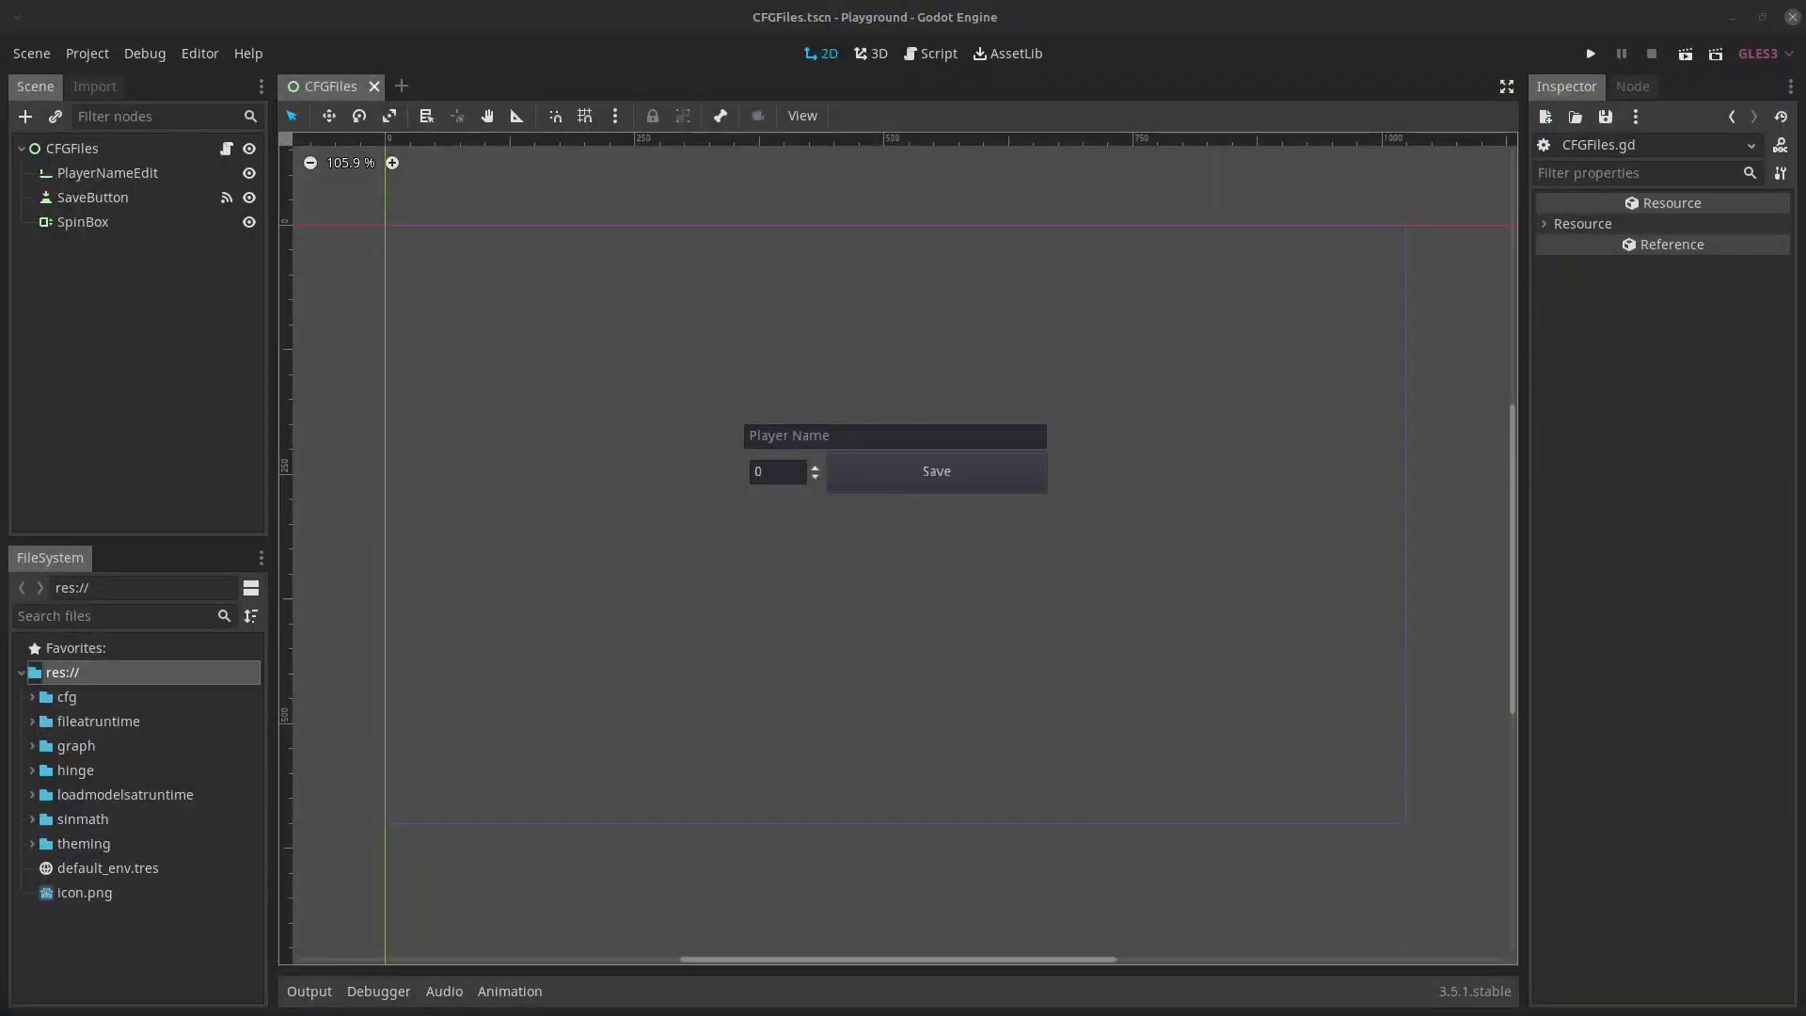
Step: Inspect the CFGFiles, PlayerNameEdit, SpinBox and SaveButton nodes, then view SaveButton's signals
{"action": "left_click", "coordinate": [161, 151]}
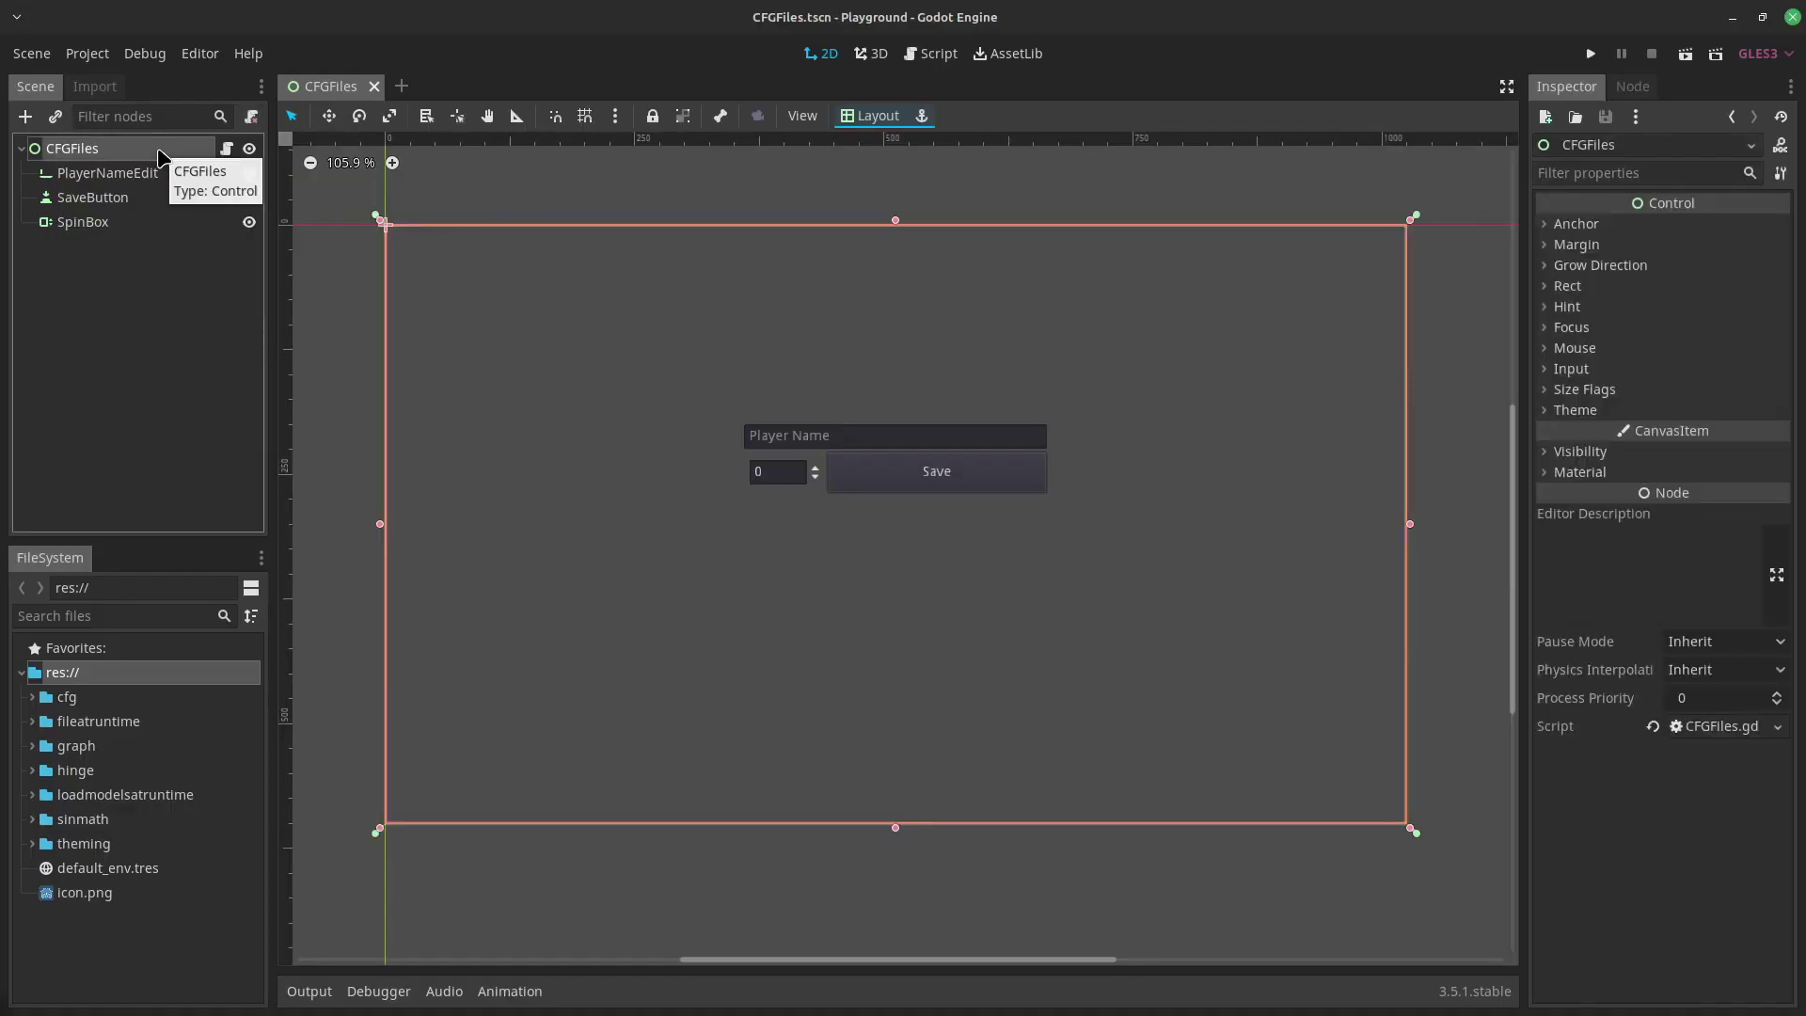
{"action": "left_click", "coordinate": [170, 179]}
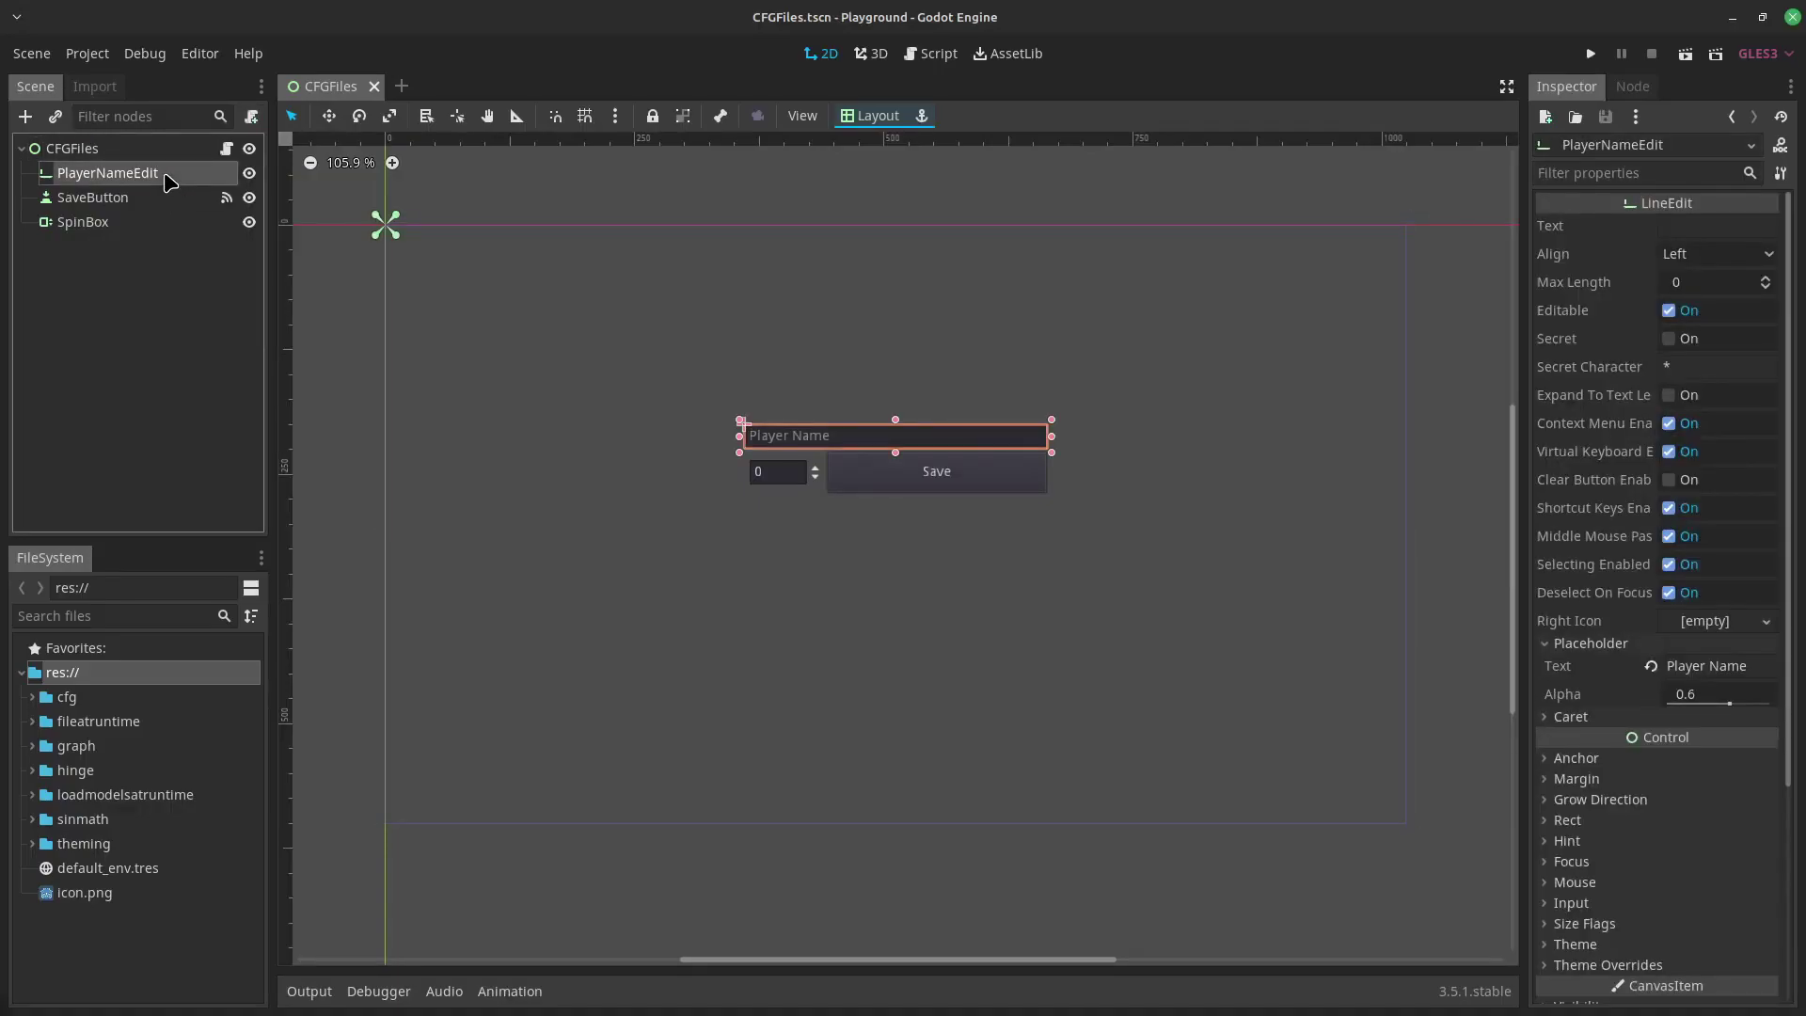
{"action": "key", "text": "Down"}
{"action": "key", "text": "Down"}
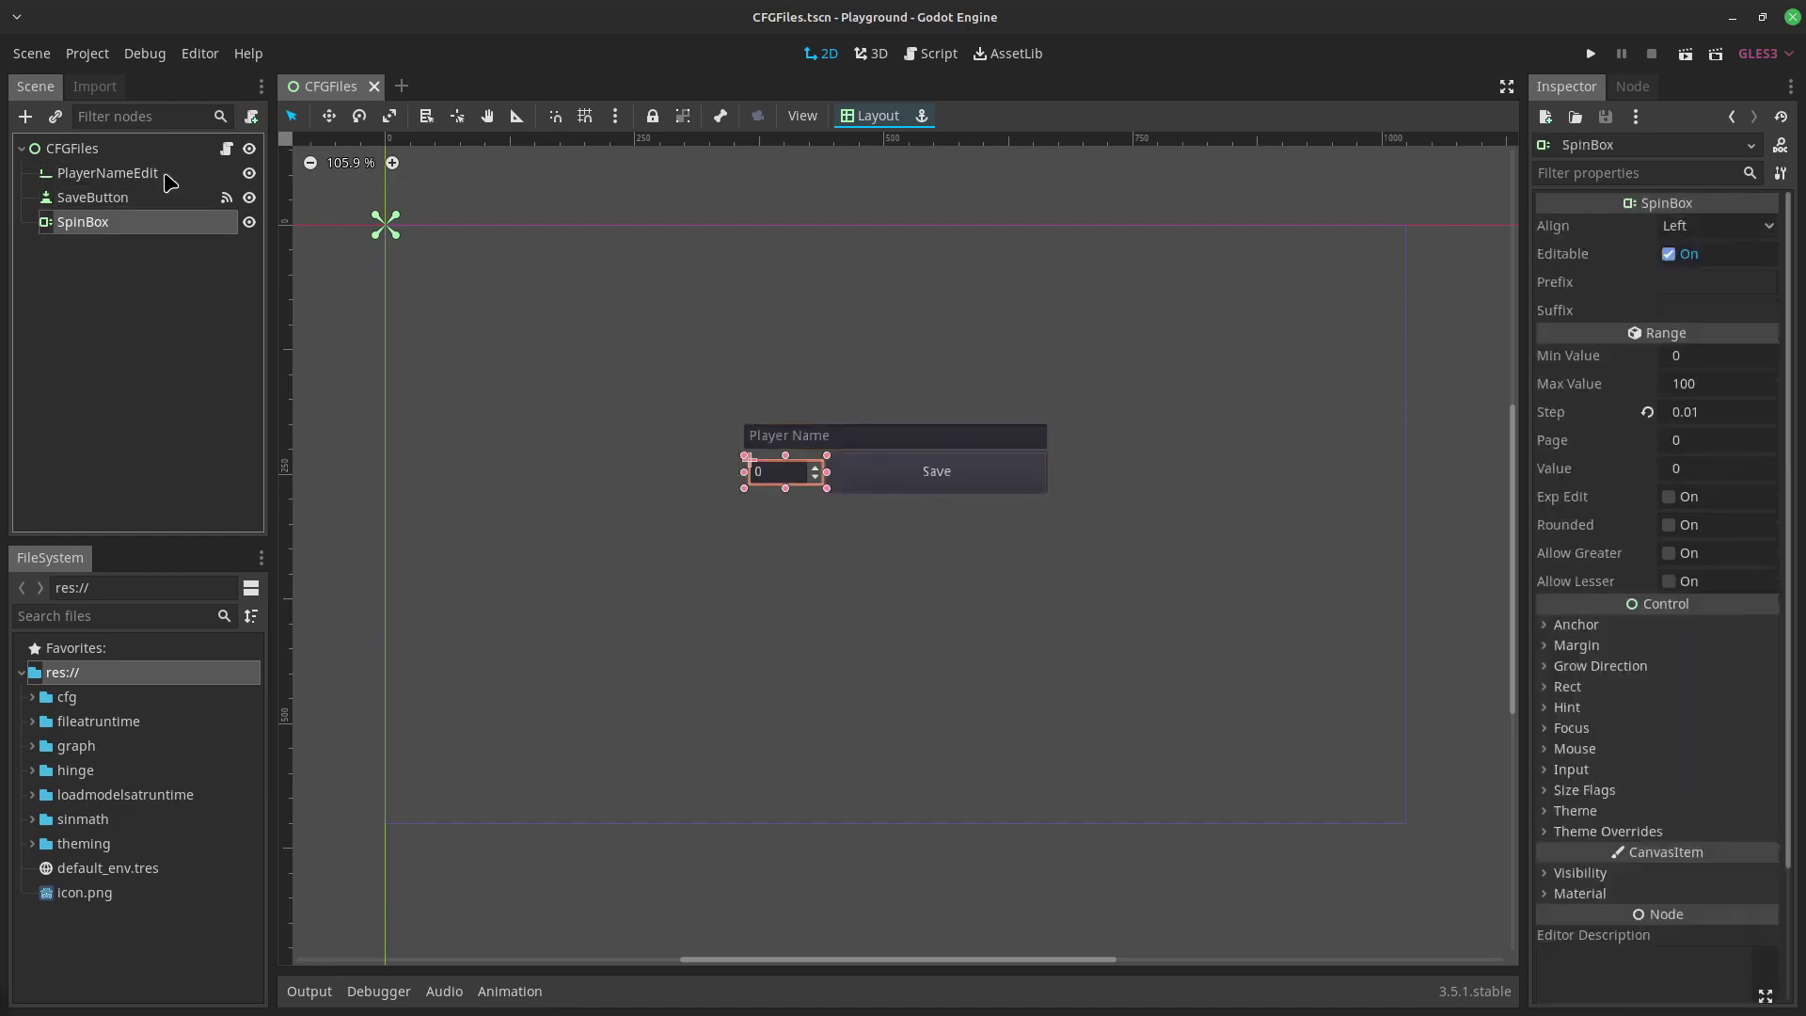
{"action": "key", "text": "Escape"}
{"action": "left_click", "coordinate": [159, 196]}
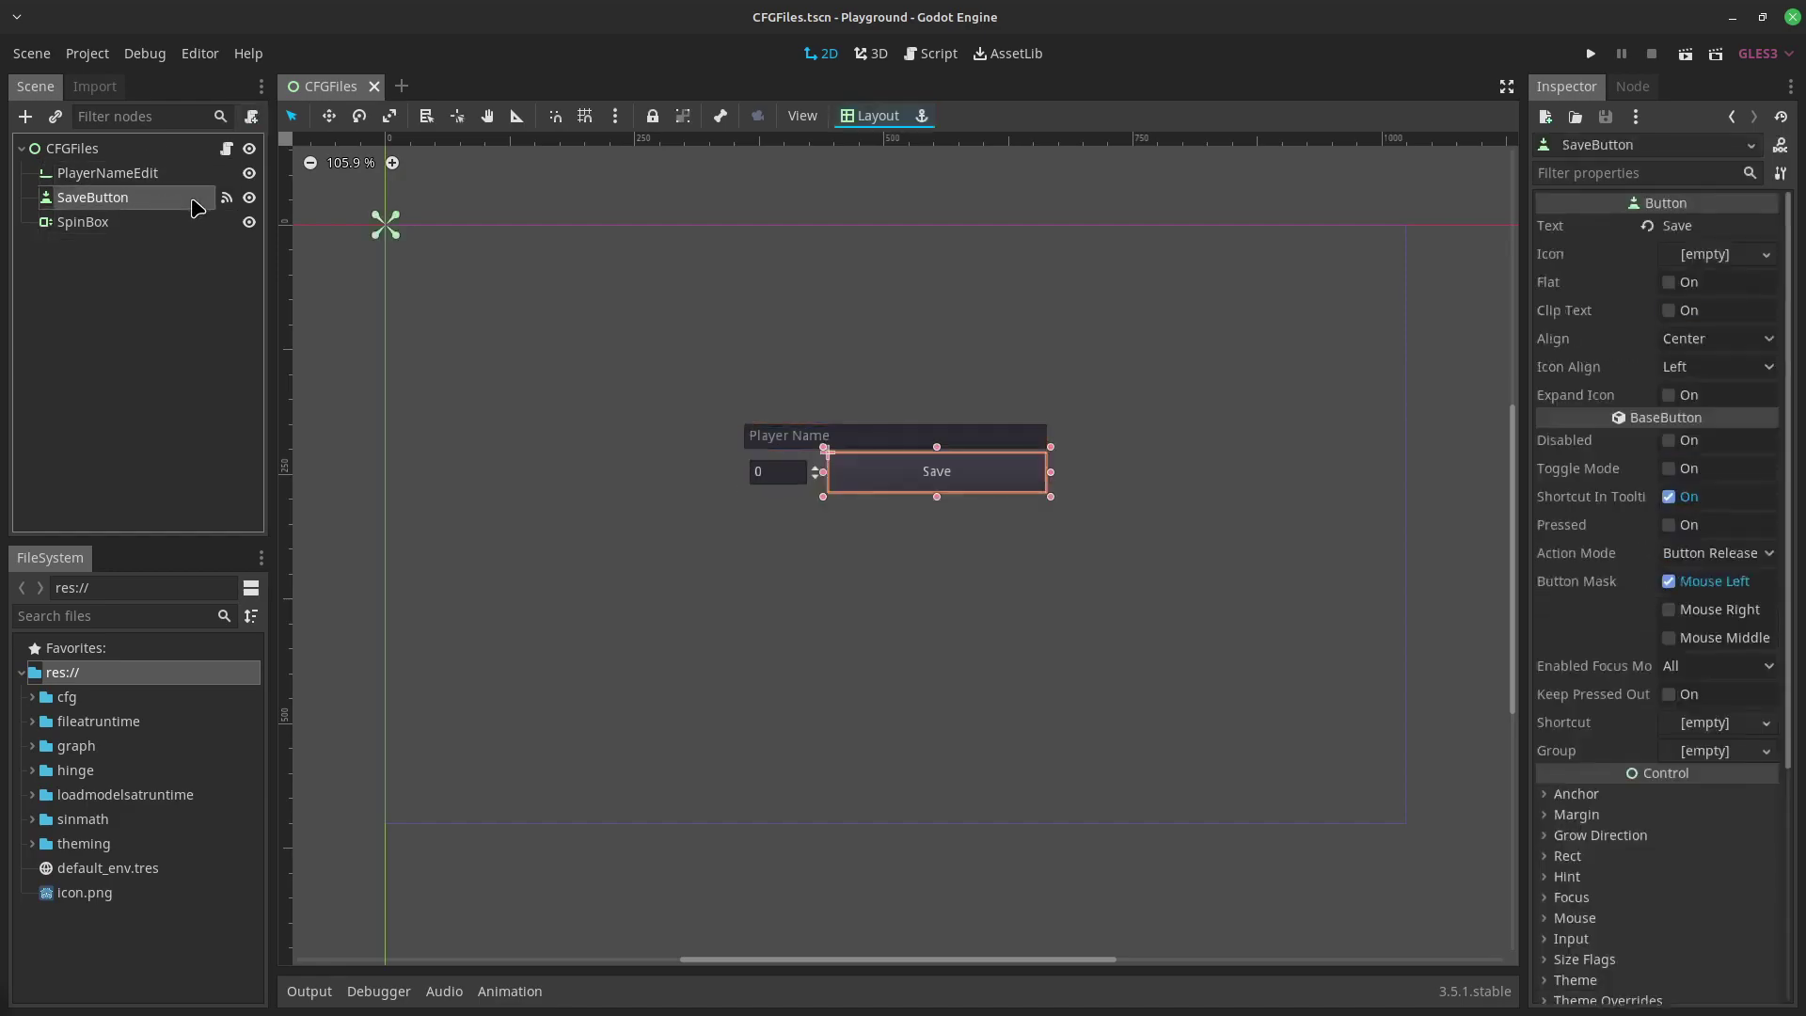
{"action": "left_click", "coordinate": [1649, 86]}
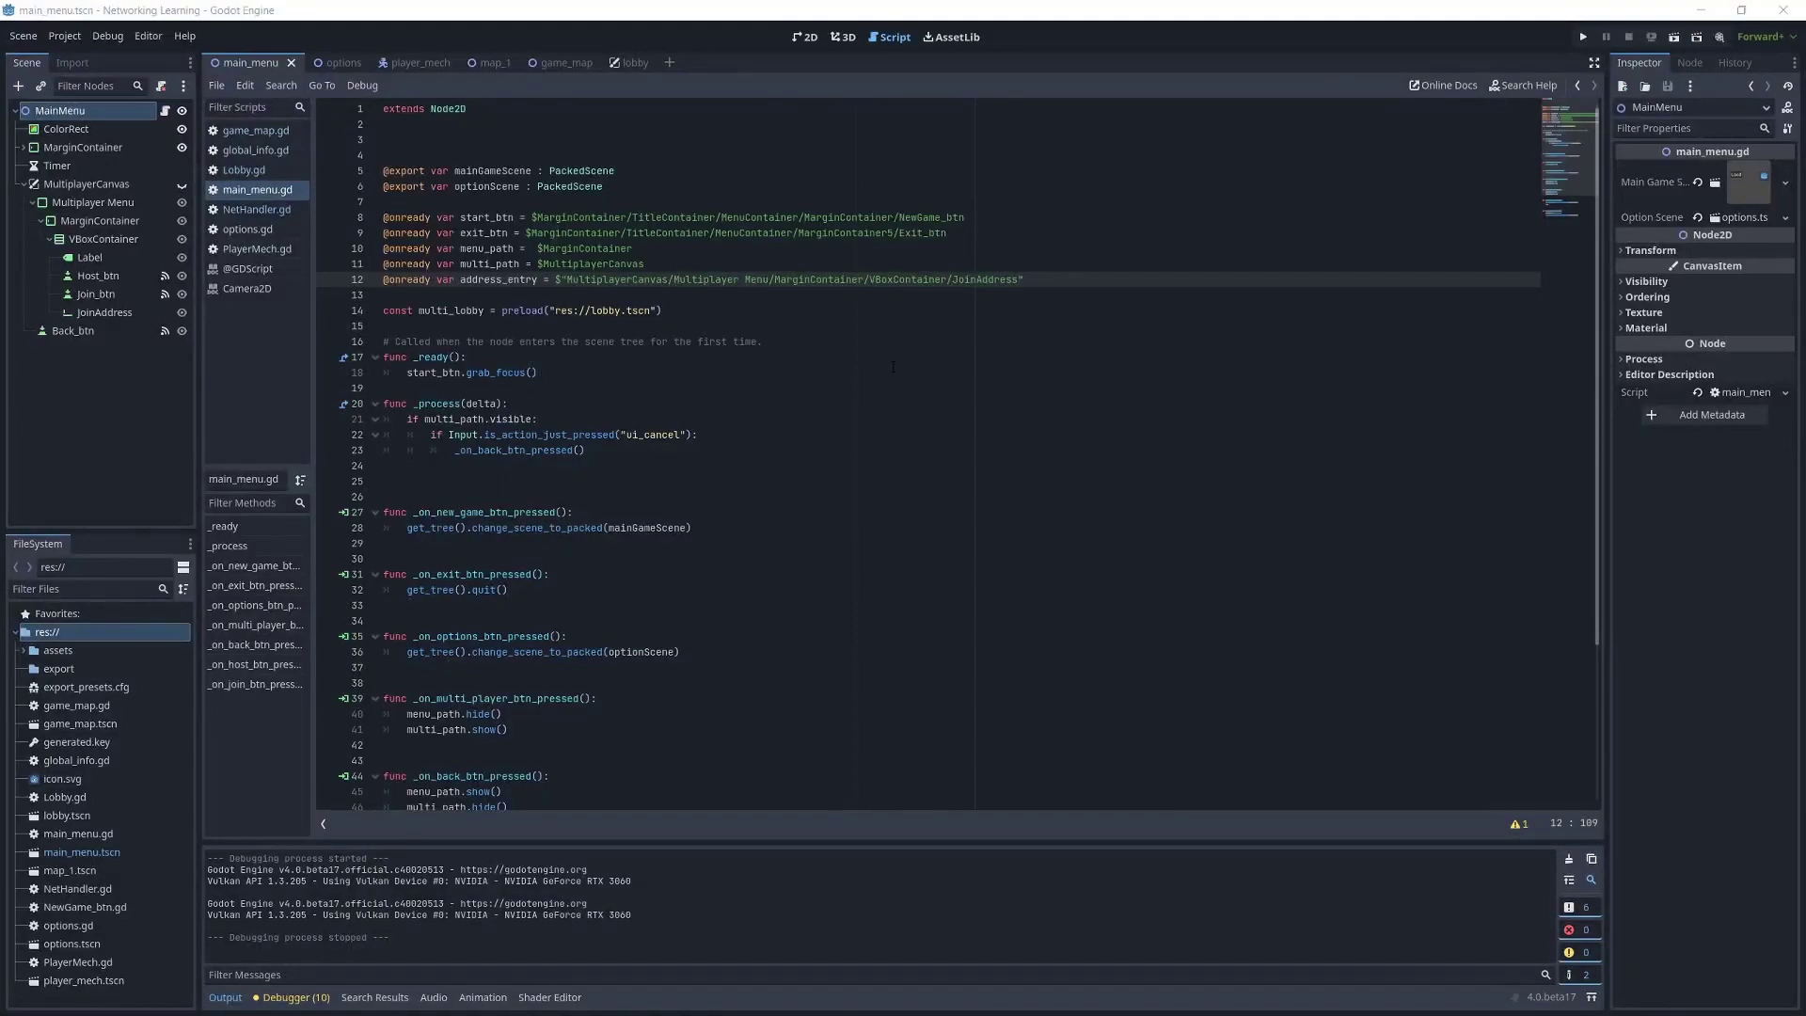
Step: Run the Networking Learning project and cycle menu focus from New Game to Exit and back
{"action": "key", "text": "F5"}
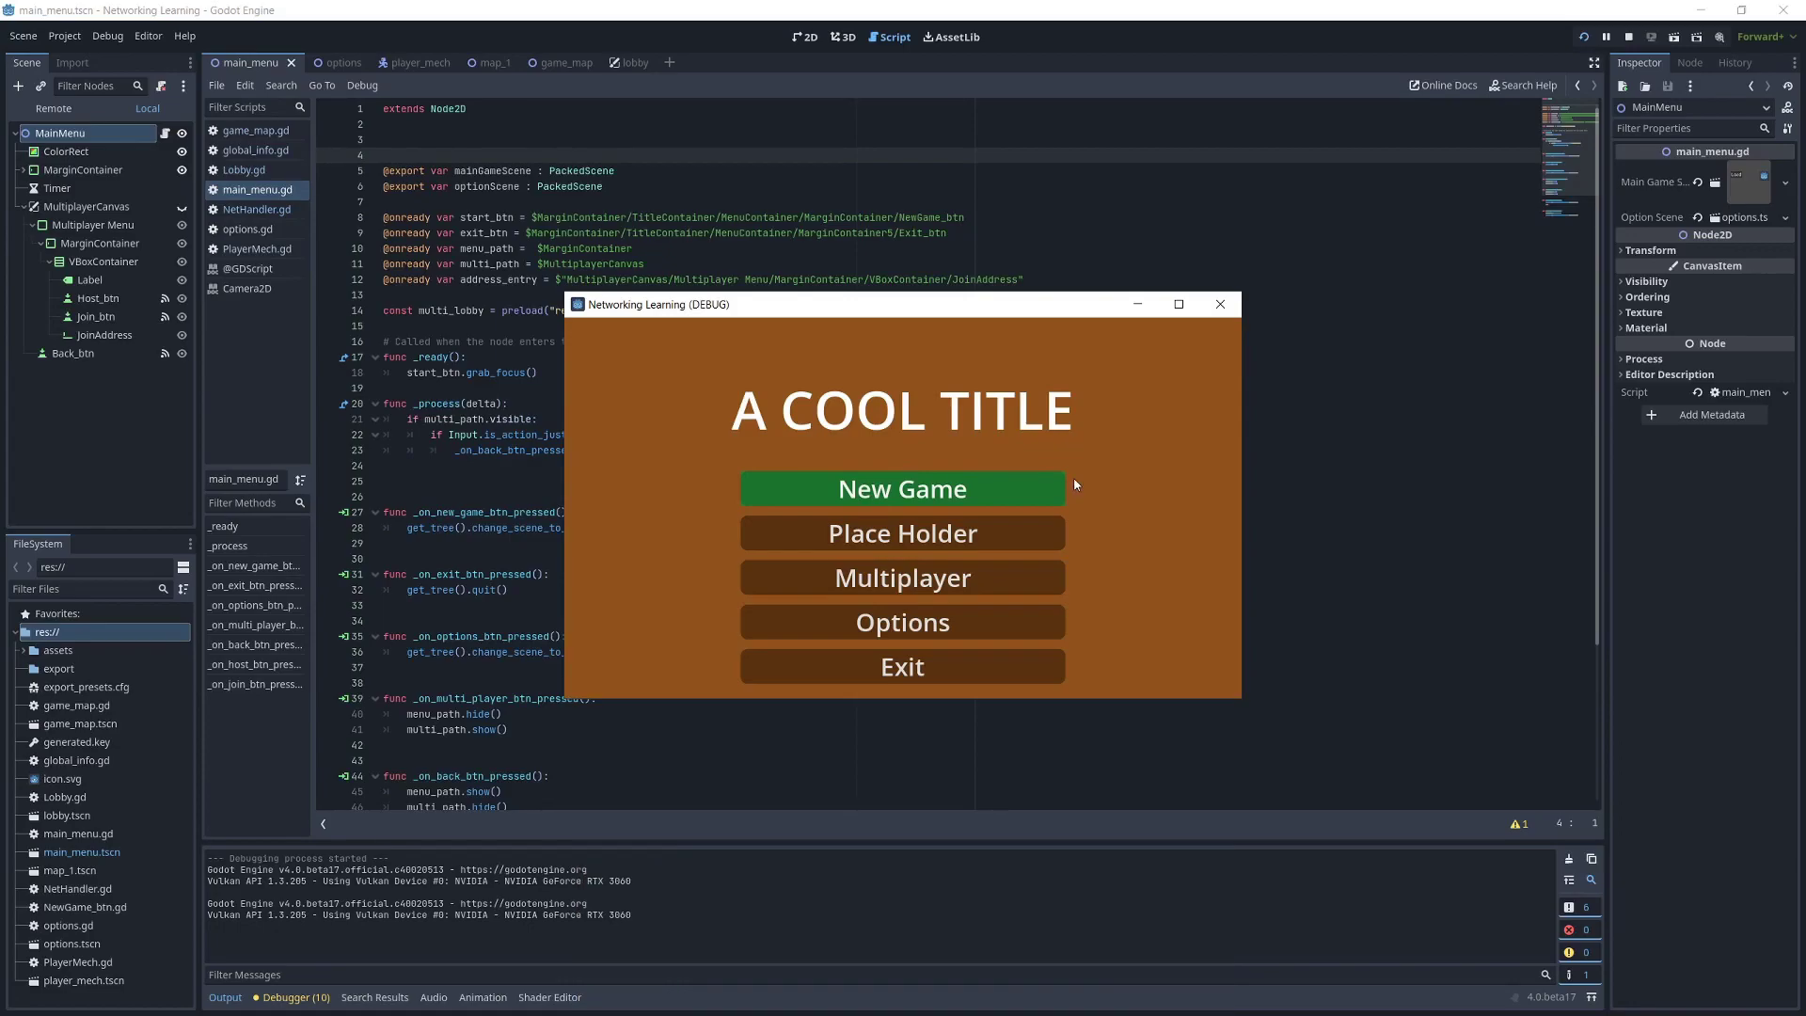
{"action": "key", "text": "Down"}
{"action": "key", "text": "Down"}
{"action": "key", "text": "Down"}
{"action": "key", "text": "Down"}
{"action": "key", "text": "Down"}
{"action": "key", "text": "Down"}
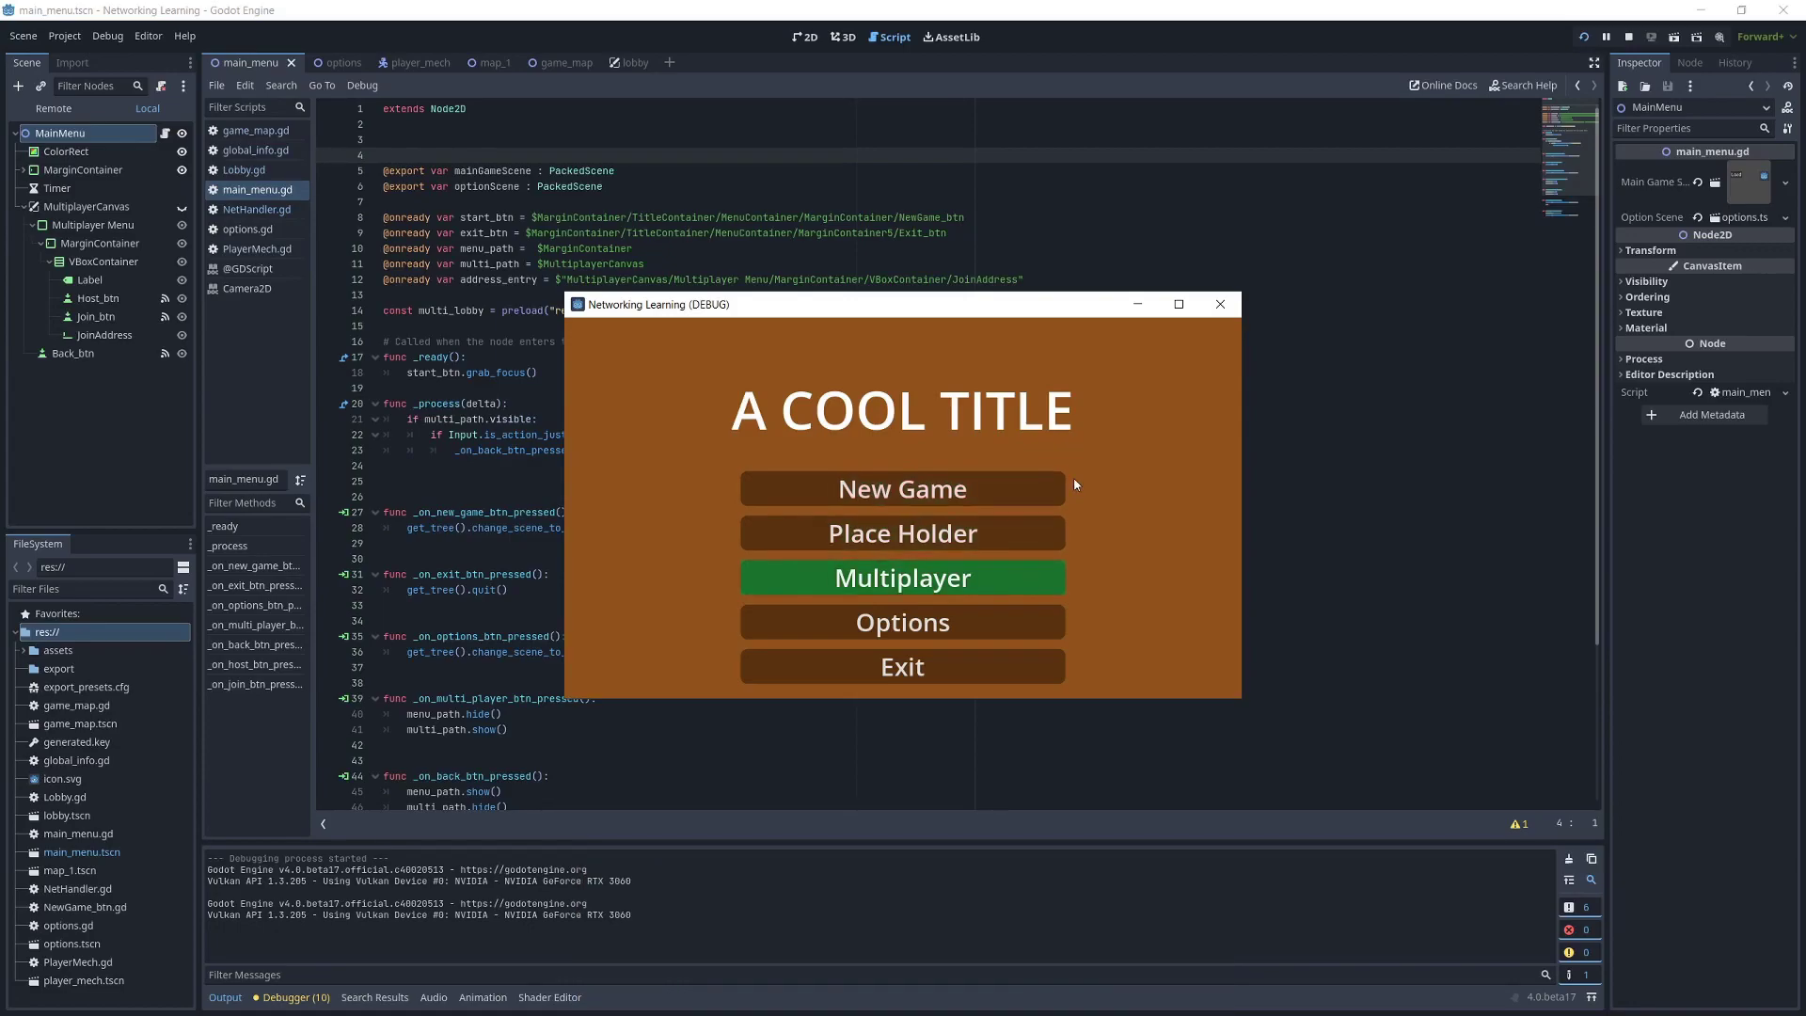
{"action": "key", "text": "Down"}
{"action": "key", "text": "Down"}
{"action": "key", "text": "Down"}
{"action": "key", "text": "Down"}
{"action": "key", "text": "Down"}
{"action": "key", "text": "Down"}
{"action": "key", "text": "Down"}
{"action": "key", "text": "Down"}
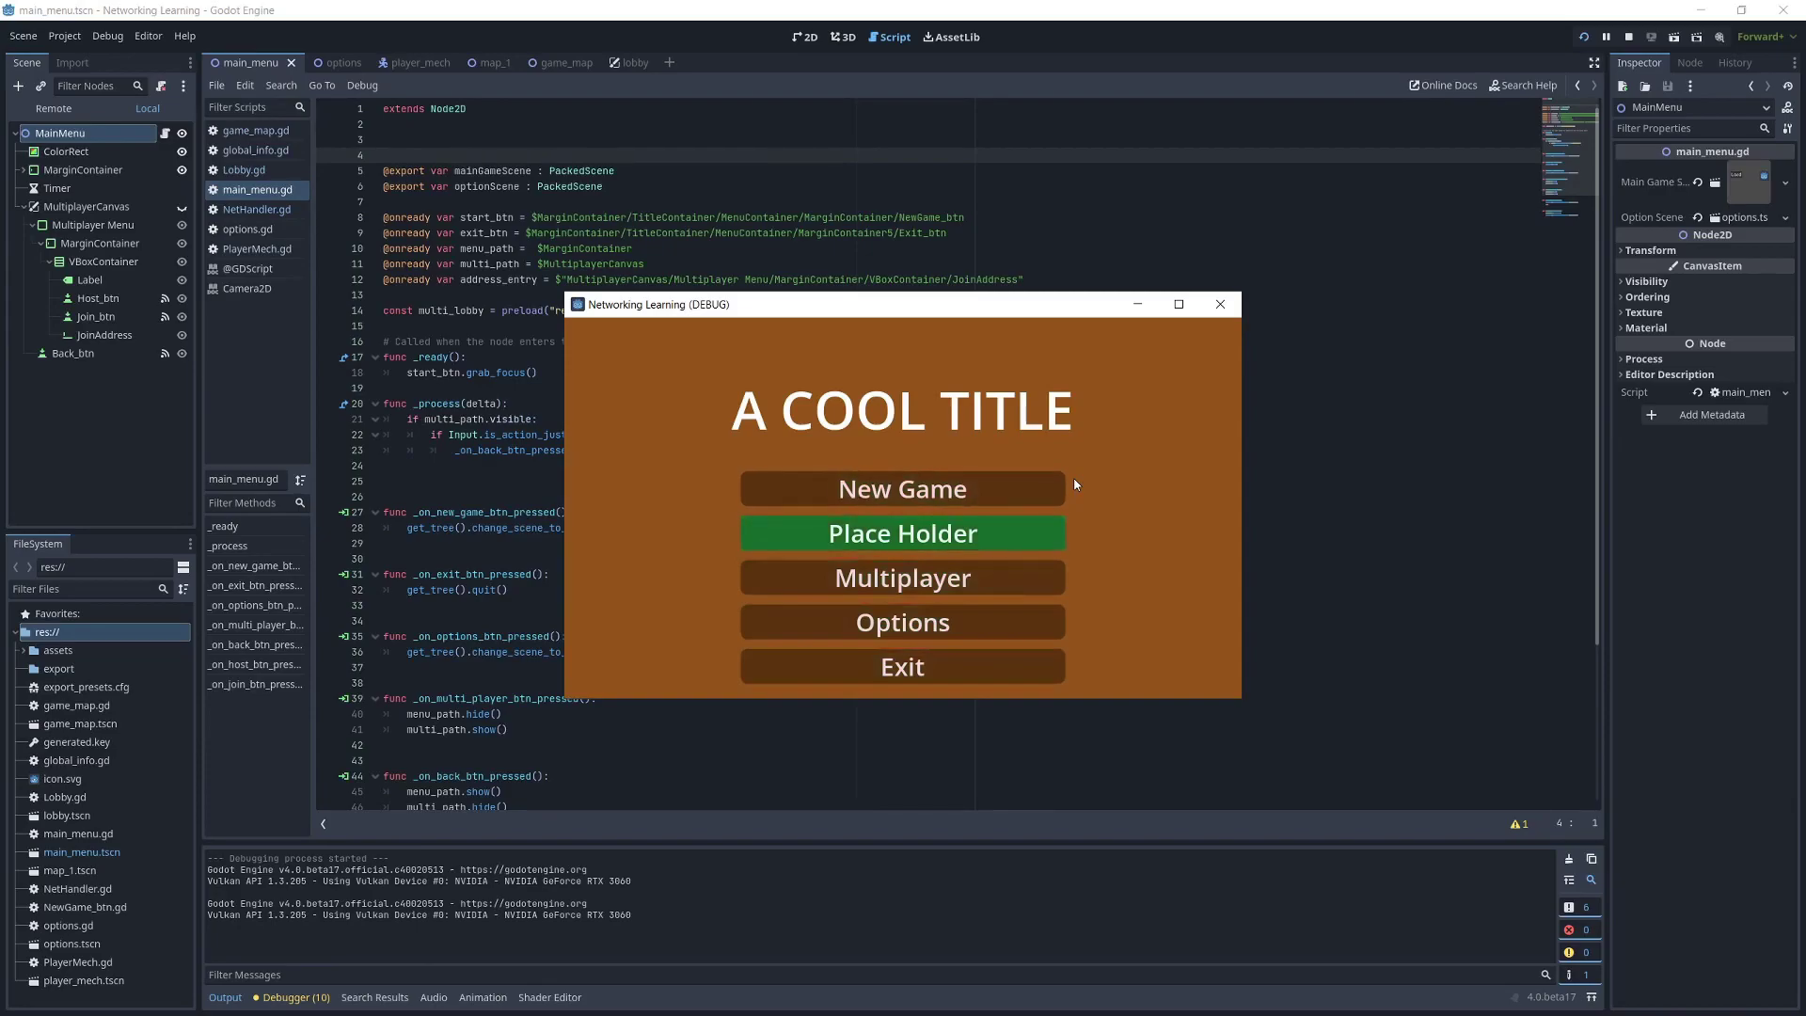
{"action": "key", "text": "Down"}
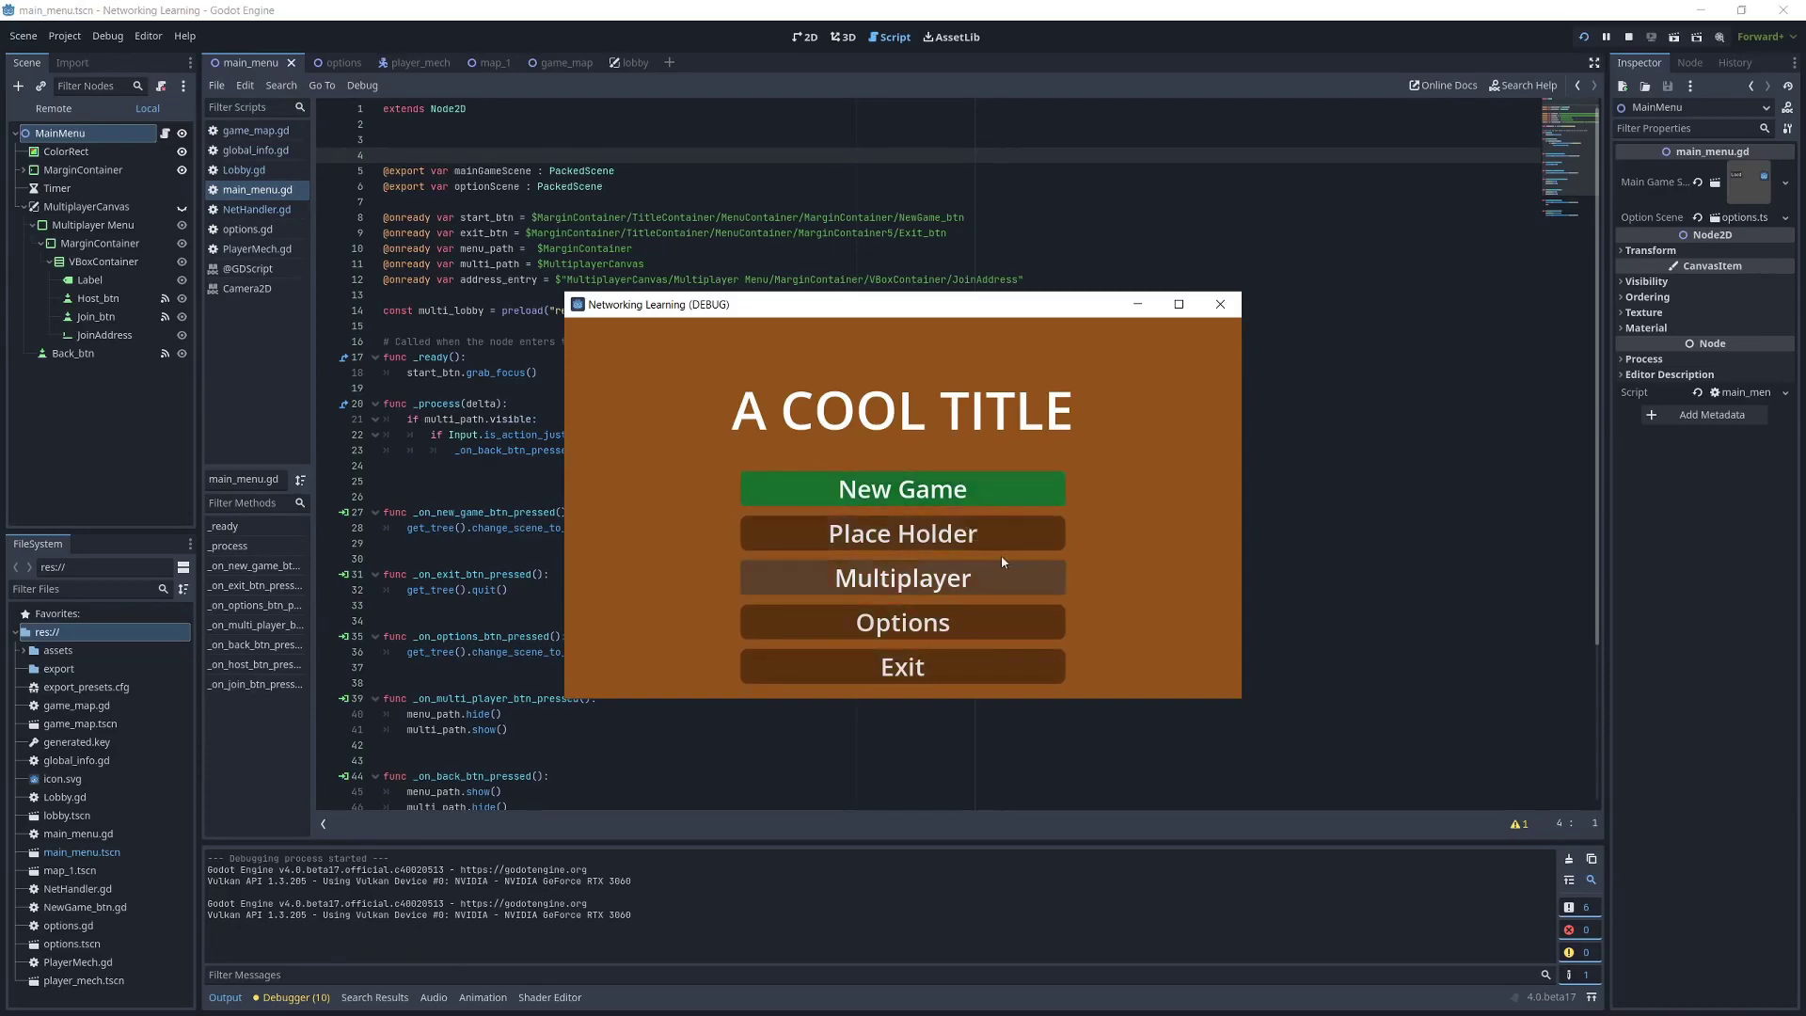
{"action": "key", "text": "Down"}
{"action": "key", "text": "Down"}
{"action": "key", "text": "Down"}
{"action": "key", "text": "Down"}
{"action": "key", "text": "Down"}
{"action": "key", "text": "Down"}
{"action": "key", "text": "Down"}
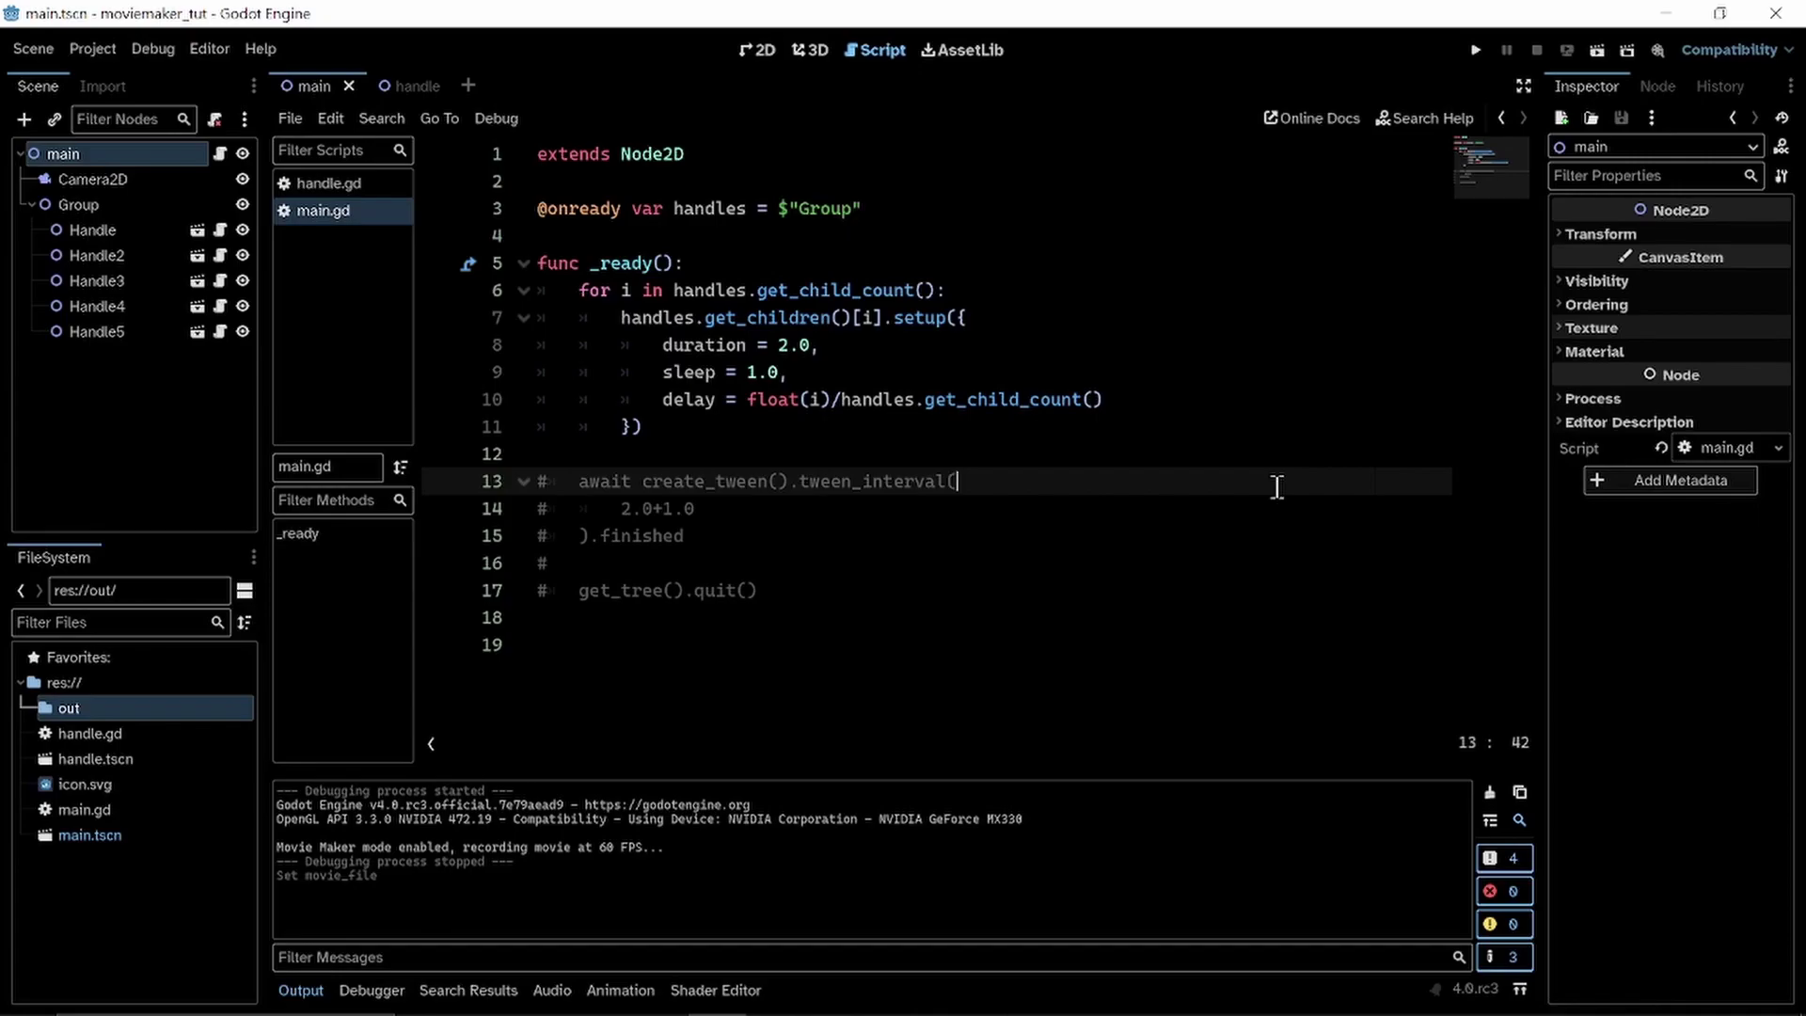
Step: Run the moviemaker_tut project to preview the animation, then close the game window
{"action": "key", "text": "F5"}
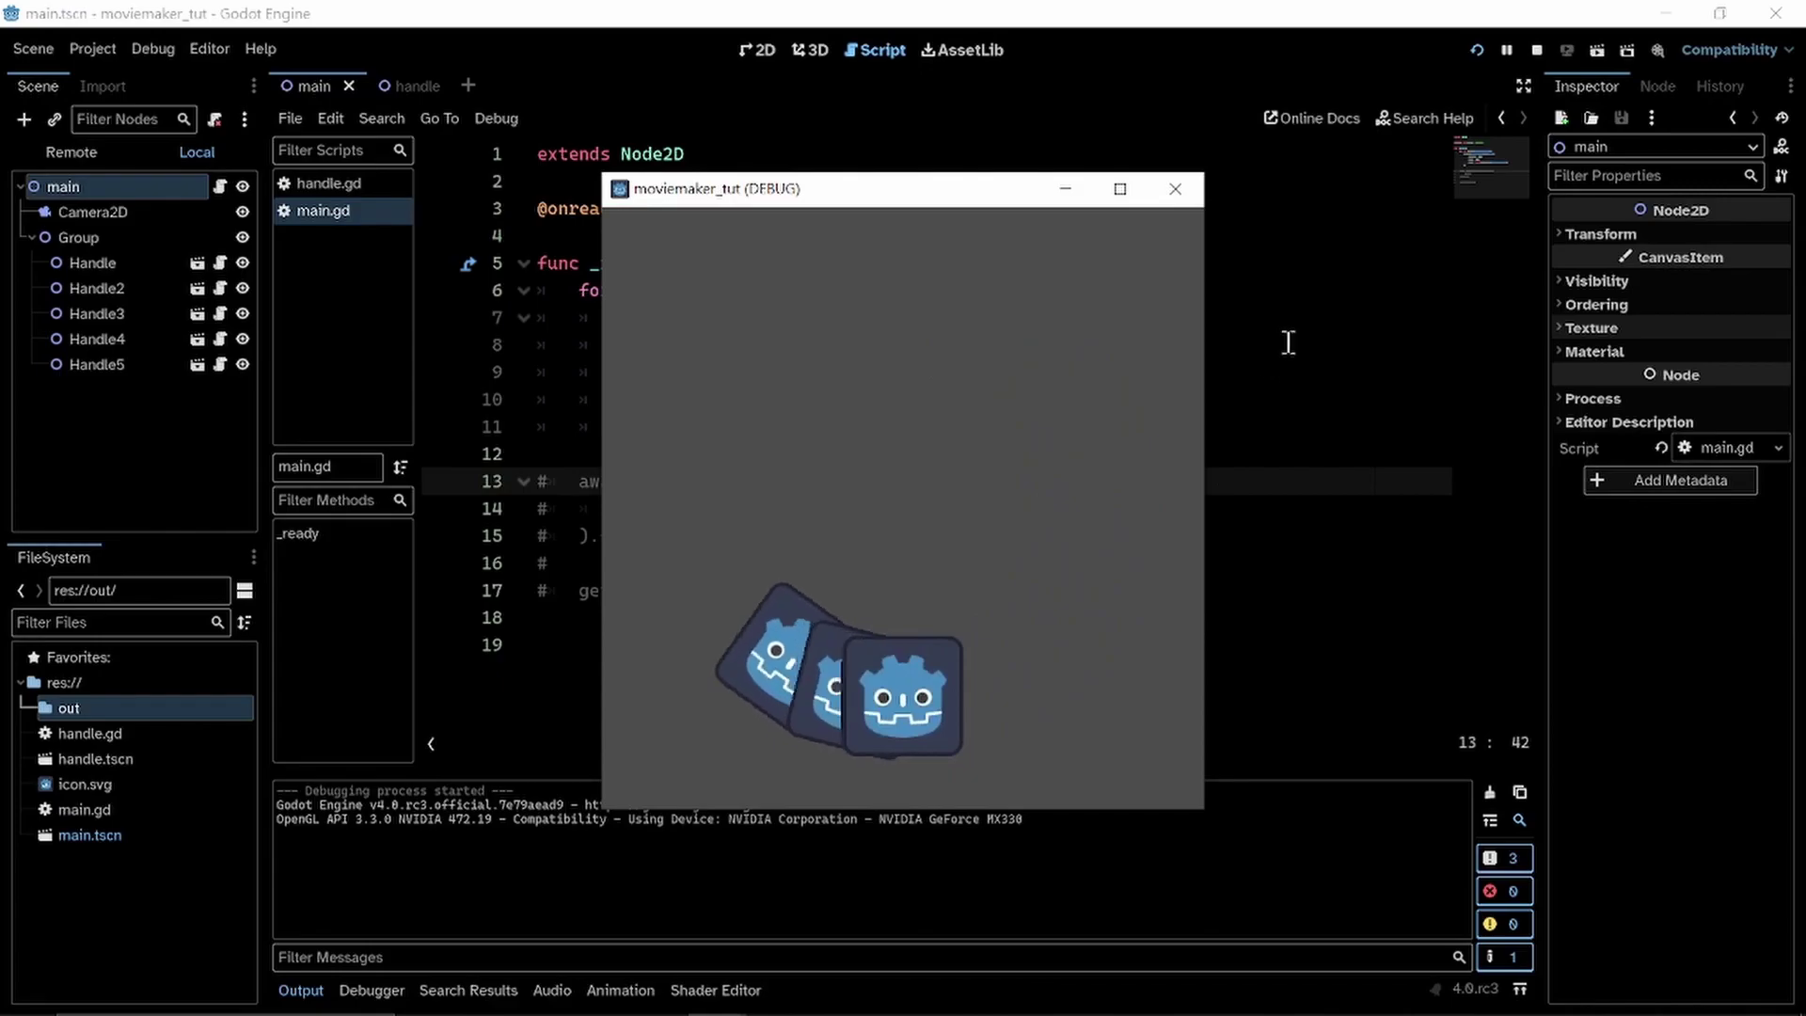
{"action": "left_click", "coordinate": [1175, 189]}
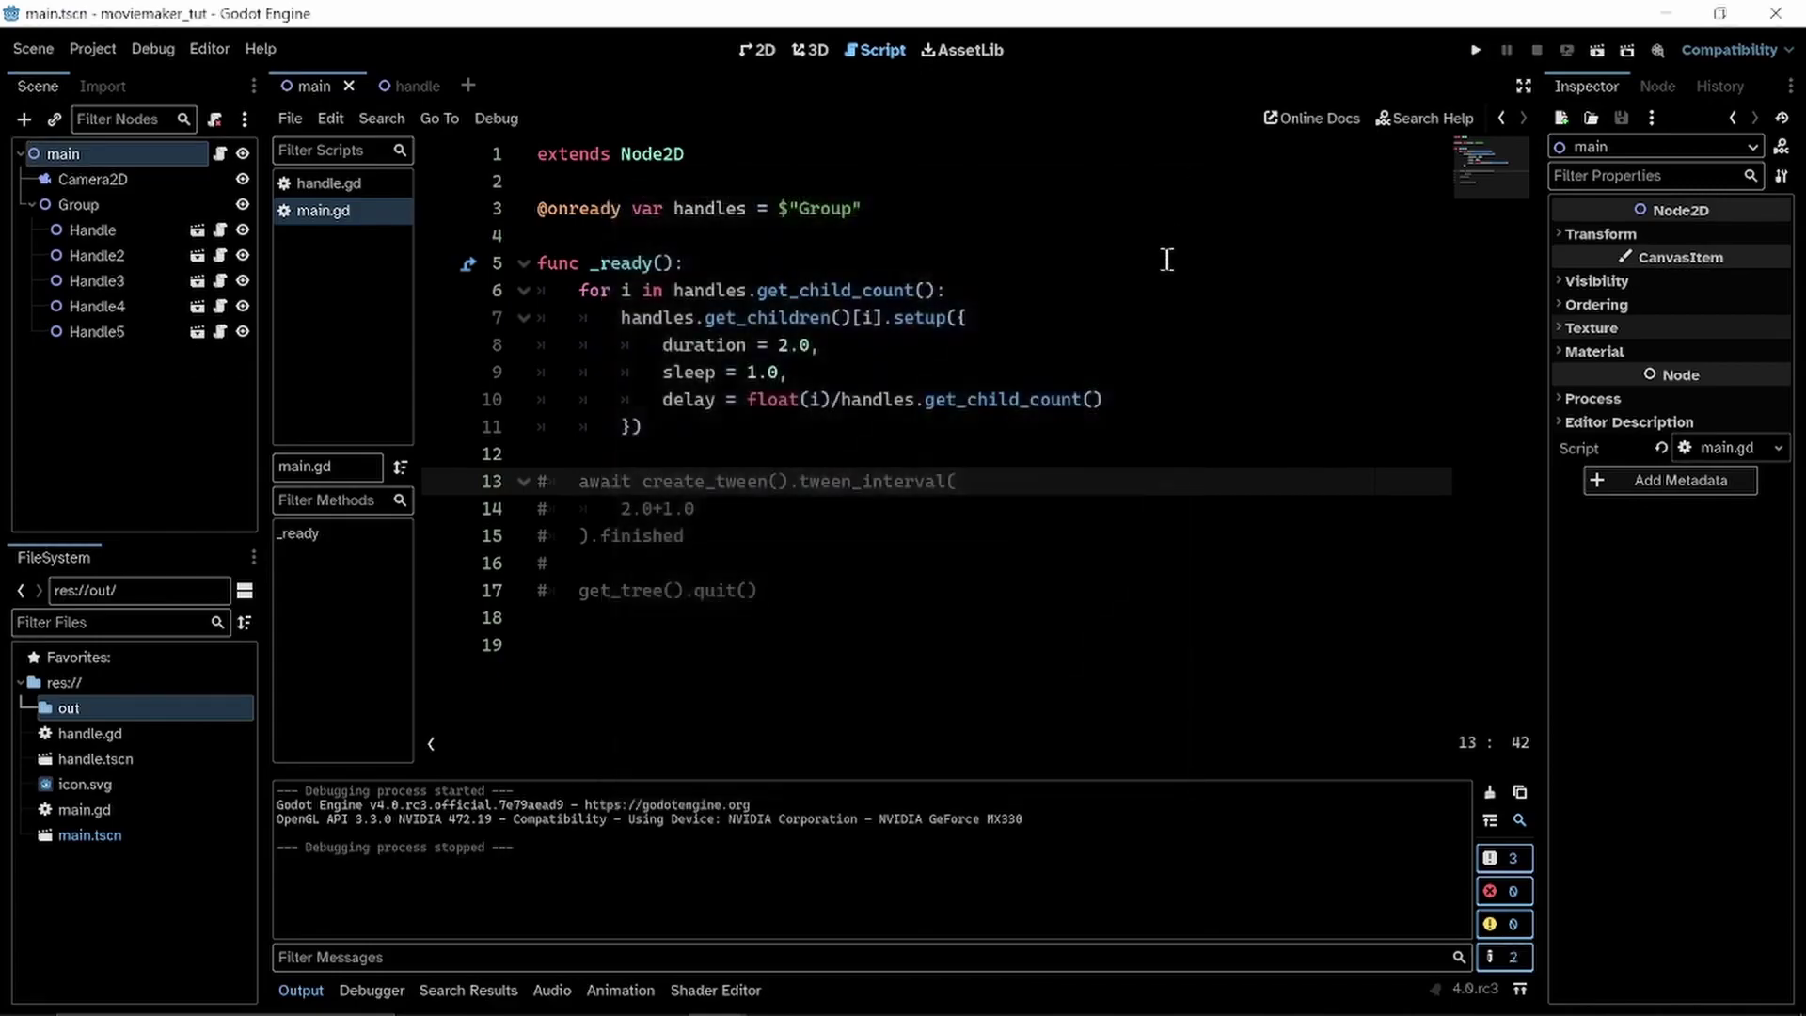
{"action": "left_click", "coordinate": [1163, 285]}
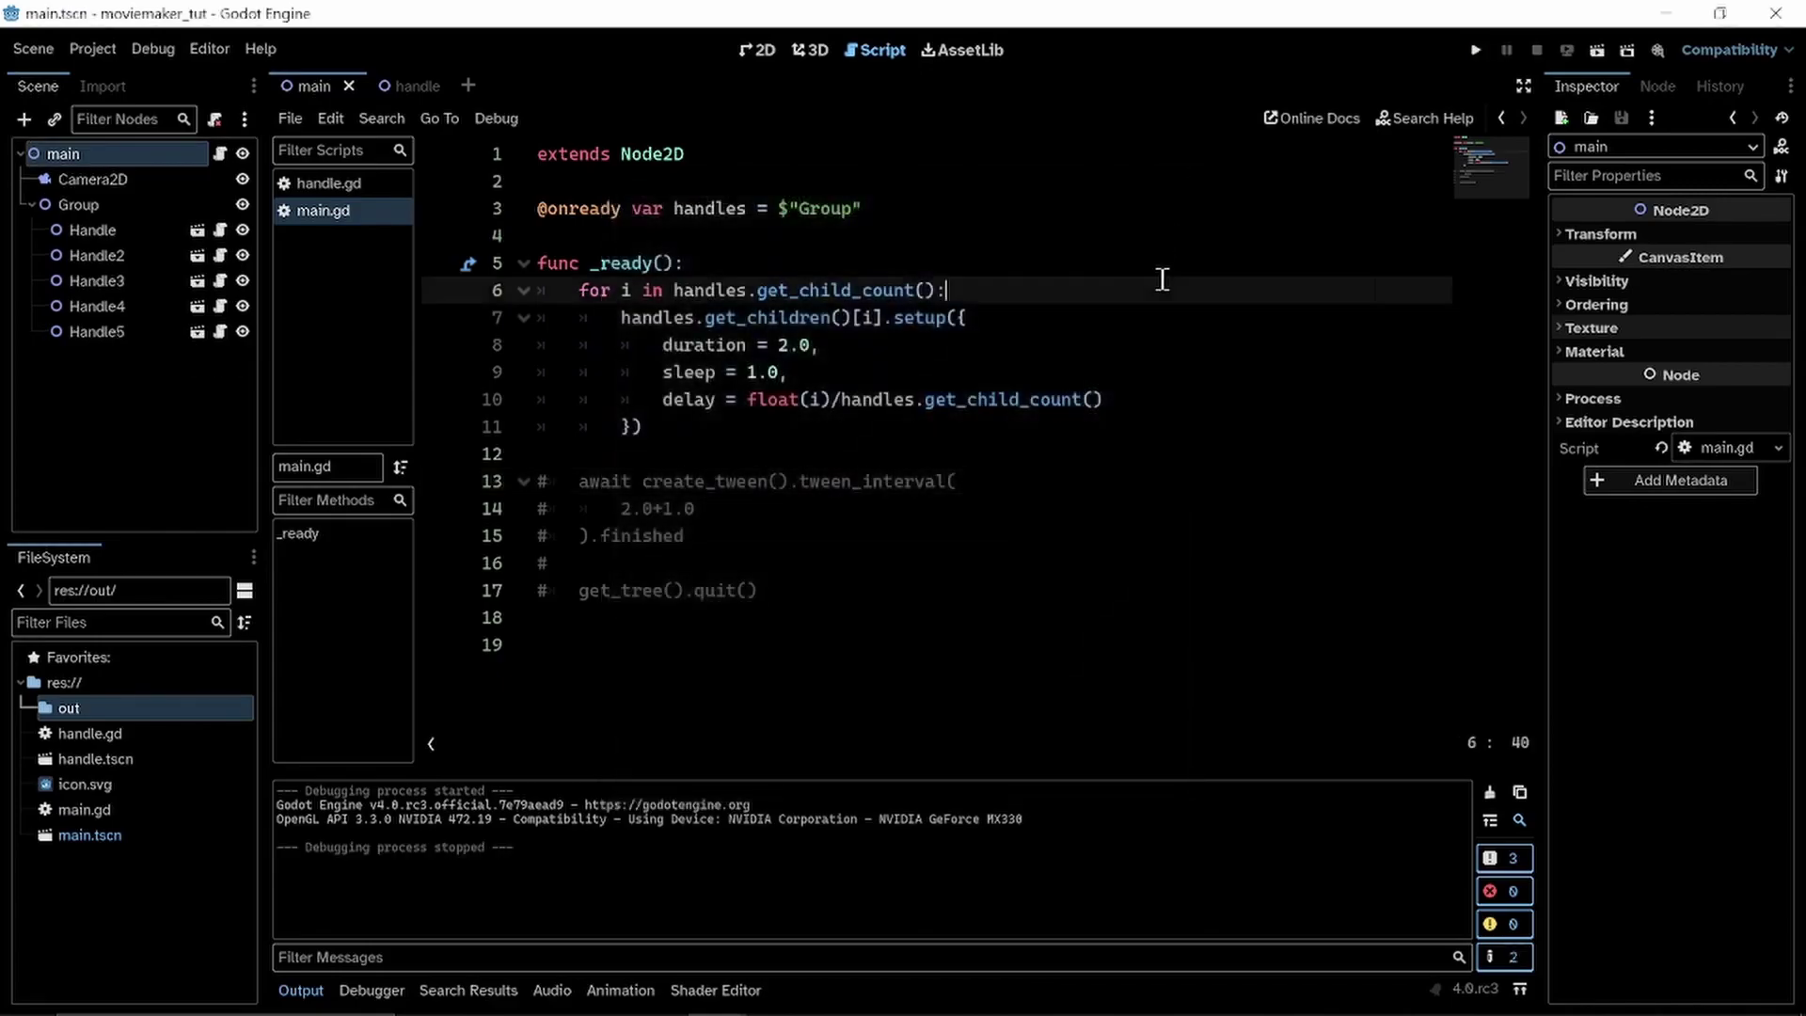
Step: Enable Movie Maker mode and run the project again
{"action": "left_click", "coordinate": [1659, 50]}
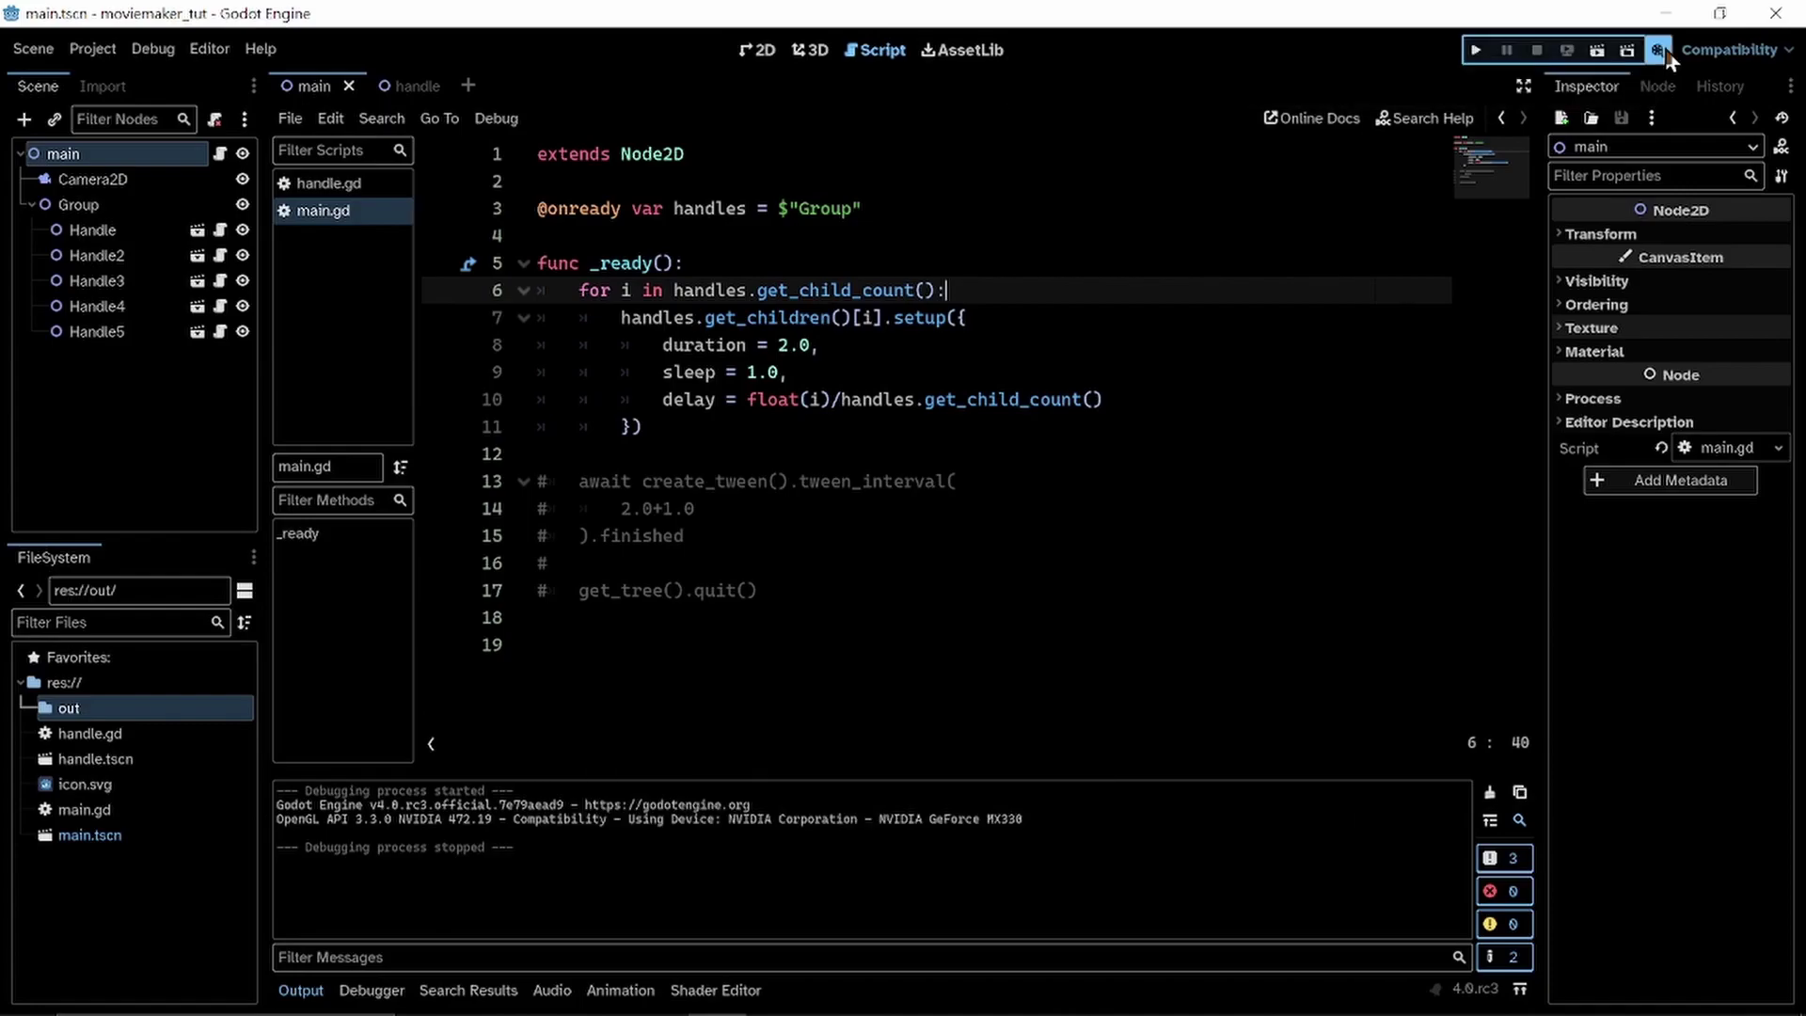
{"action": "left_click", "coordinate": [1262, 272]}
{"action": "key", "text": "F5"}
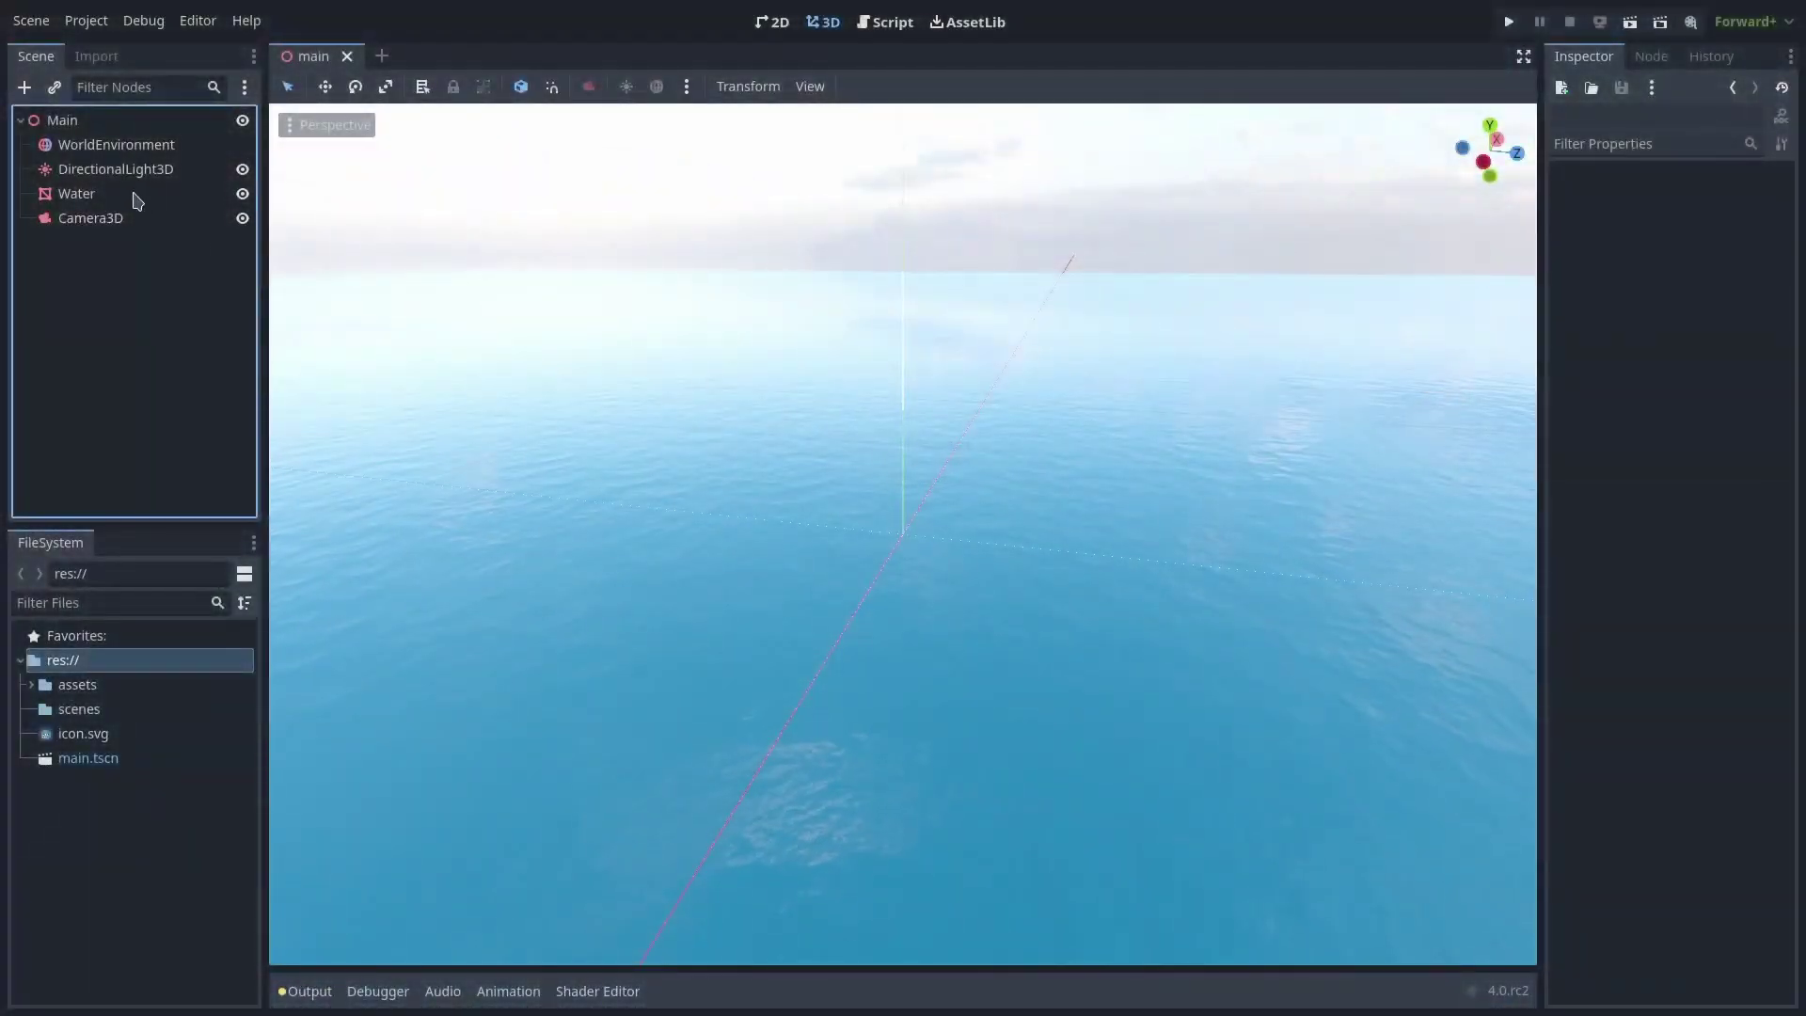
Step: Check the Water node's position, rotation and scale, and orbit around the water
{"action": "left_click", "coordinate": [136, 197]}
{"action": "scroll", "coordinate": [1703, 515], "scroll_direction": "down", "scroll_amount": 5}
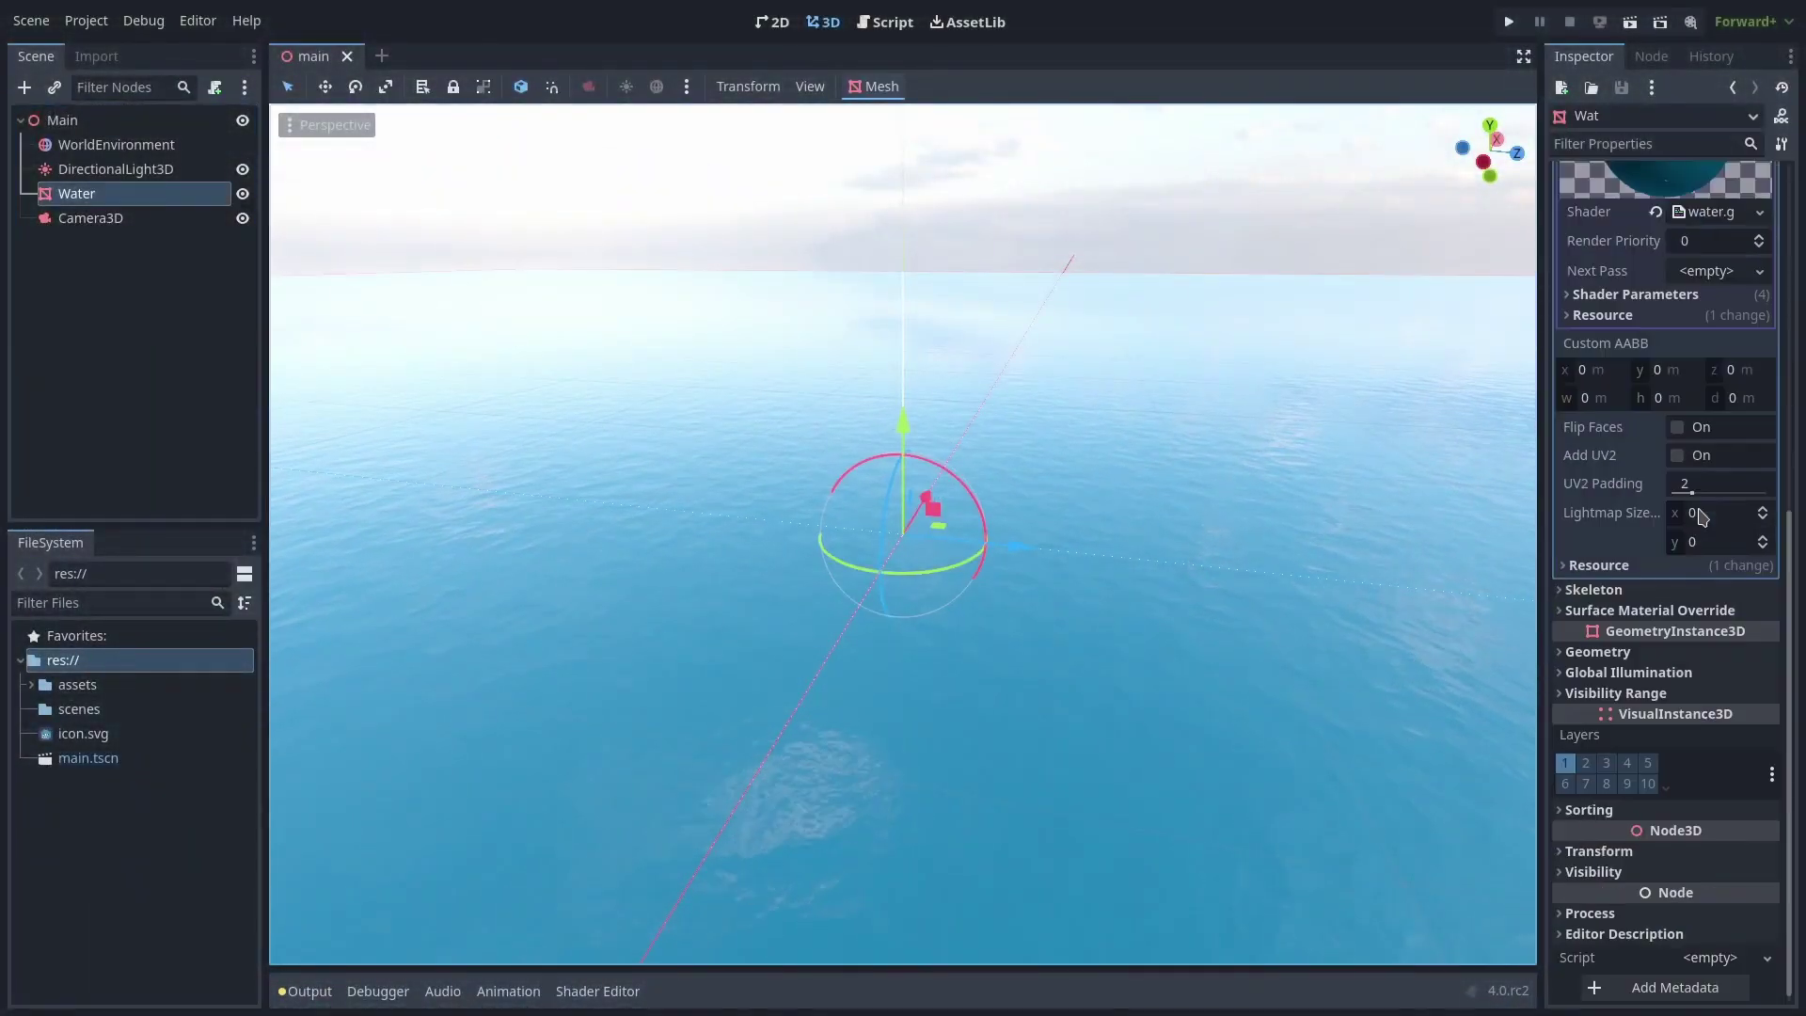
{"action": "left_click", "coordinate": [1590, 851]}
{"action": "scroll", "coordinate": [1667, 802], "scroll_direction": "down", "scroll_amount": 2}
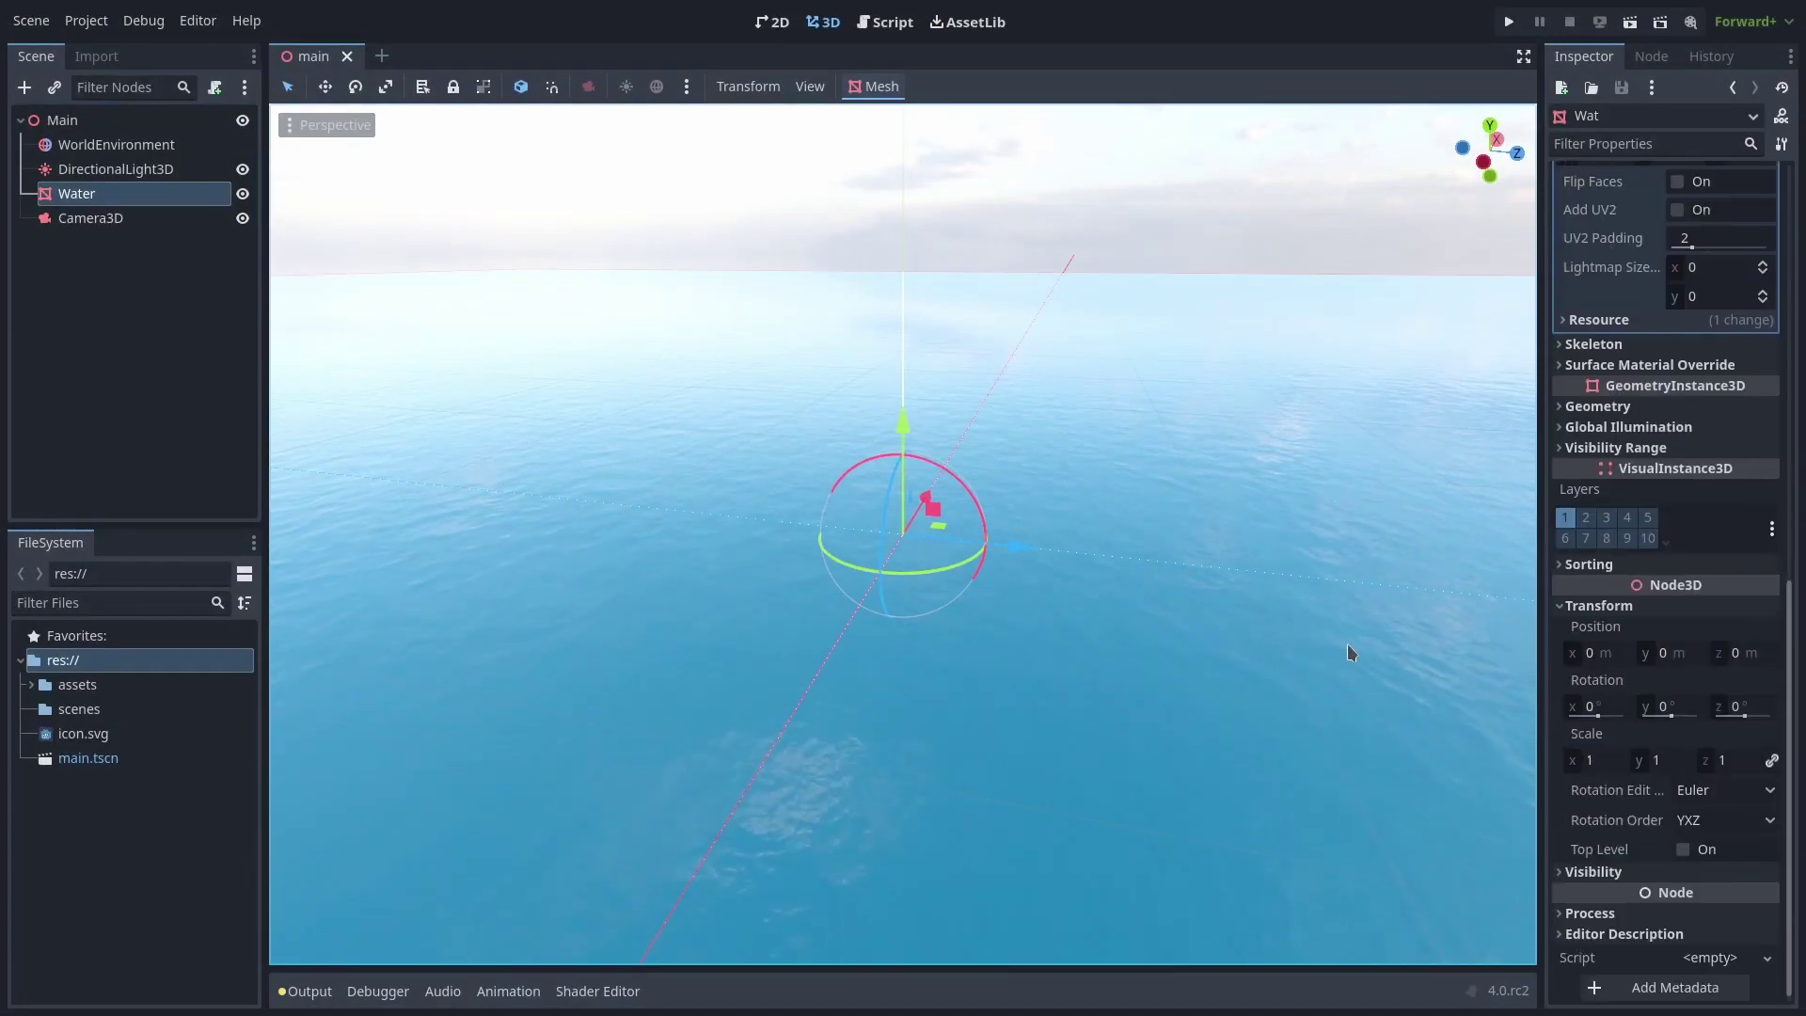
{"action": "middle_click_drag", "start_coordinate": [1312, 638], "coordinate": [1121, 596]}
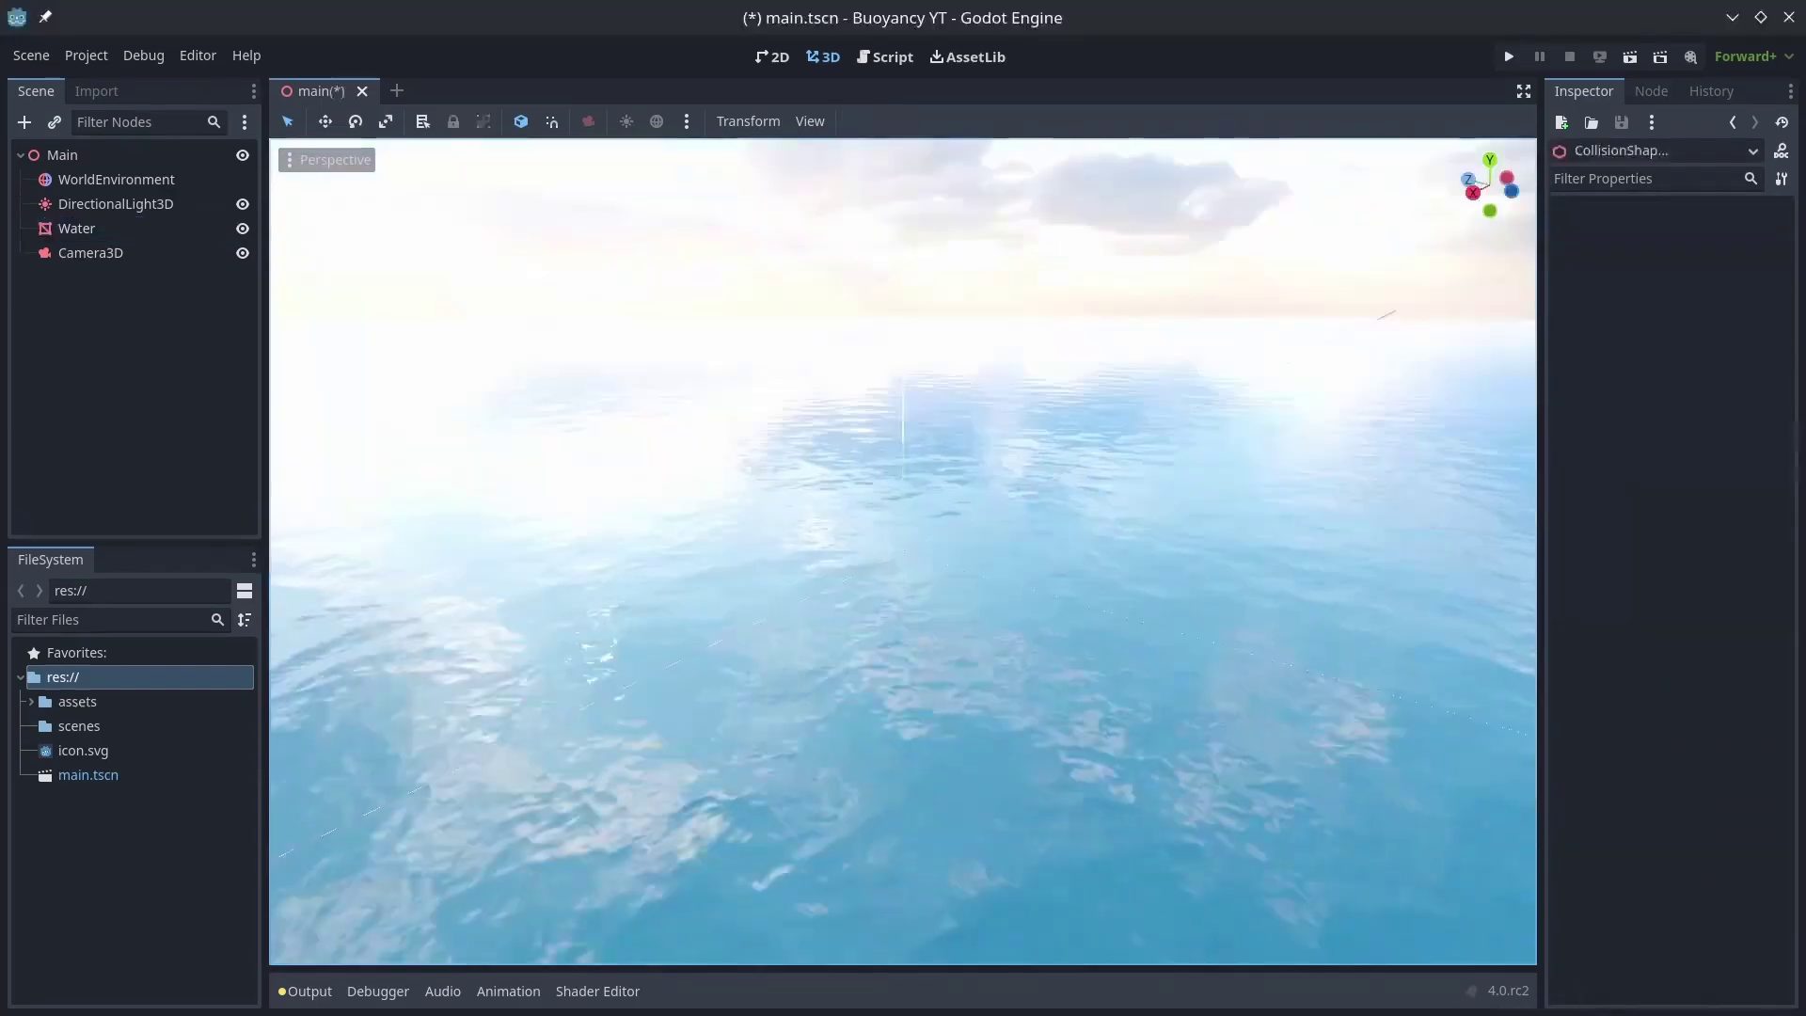
Step: Add a RigidBody3D under Main with a MeshInstance3D child using a new BoxMesh
{"action": "left_click", "coordinate": [24, 122]}
{"action": "type", "text": "rigid"}
{"action": "key", "text": "Return"}
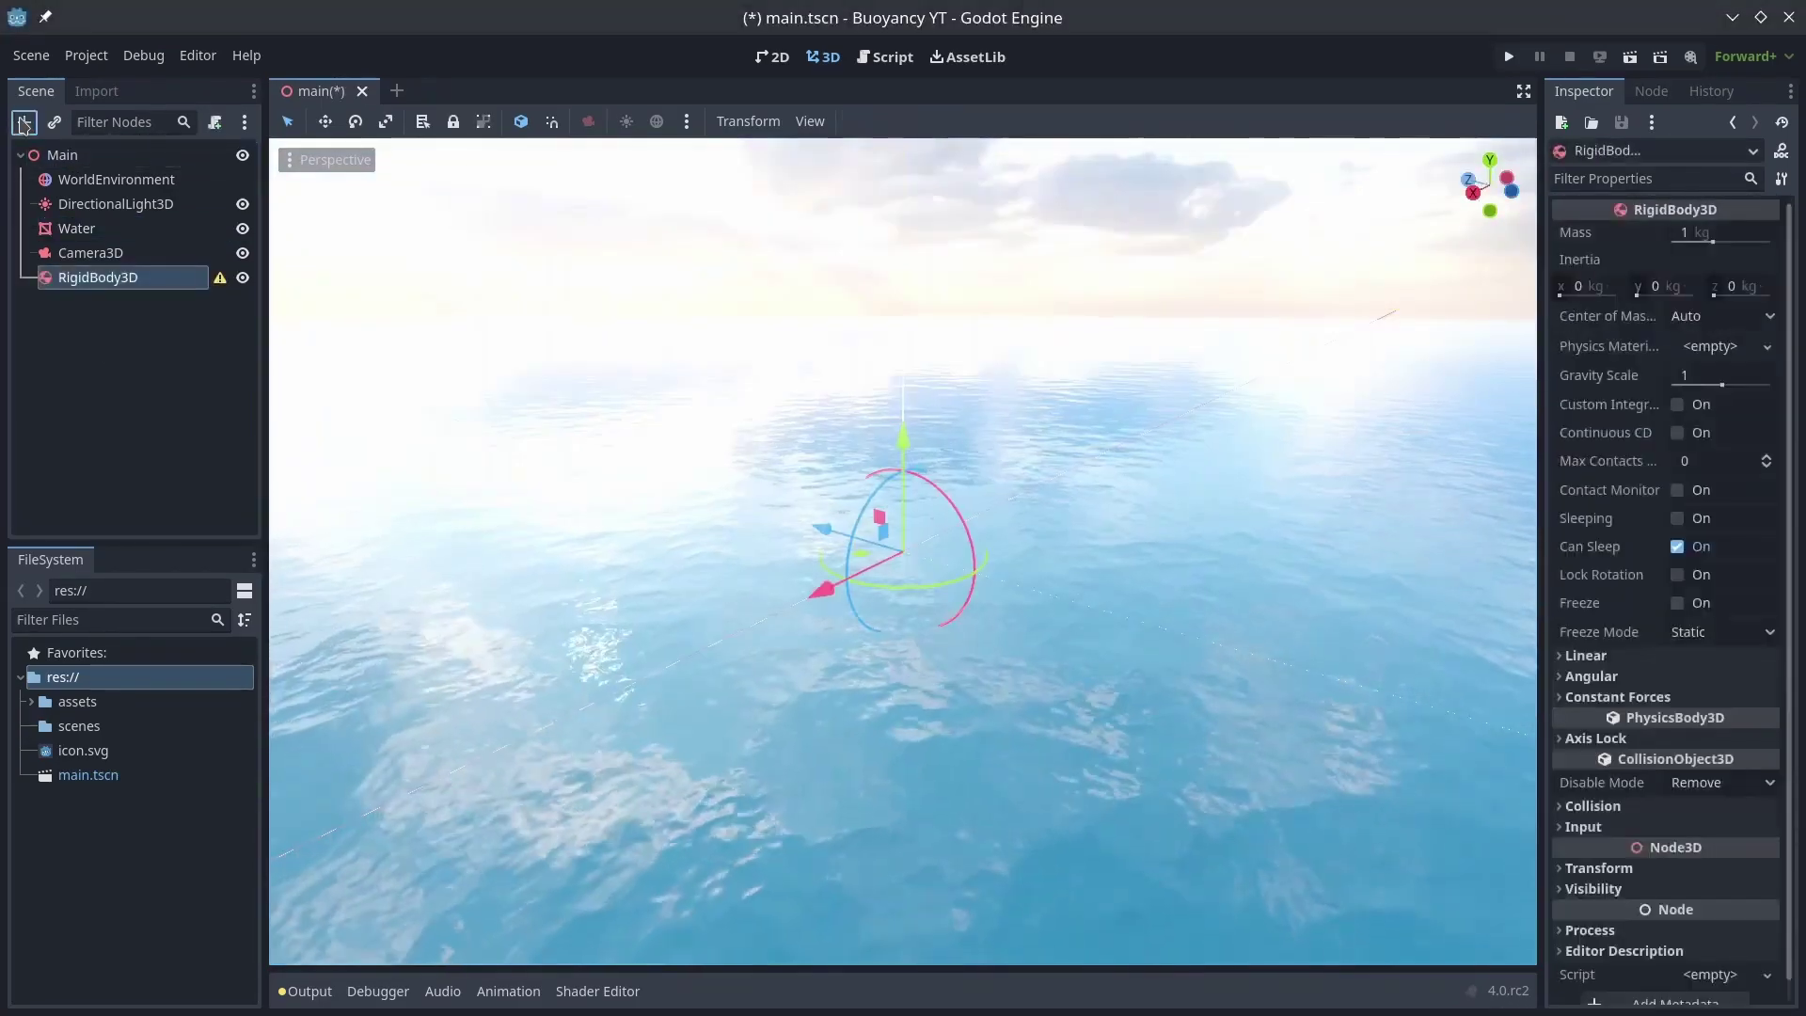
{"action": "left_click", "coordinate": [25, 123]}
{"action": "type", "text": "mesh"}
{"action": "key", "text": "Return"}
{"action": "left_click", "coordinate": [1777, 234]}
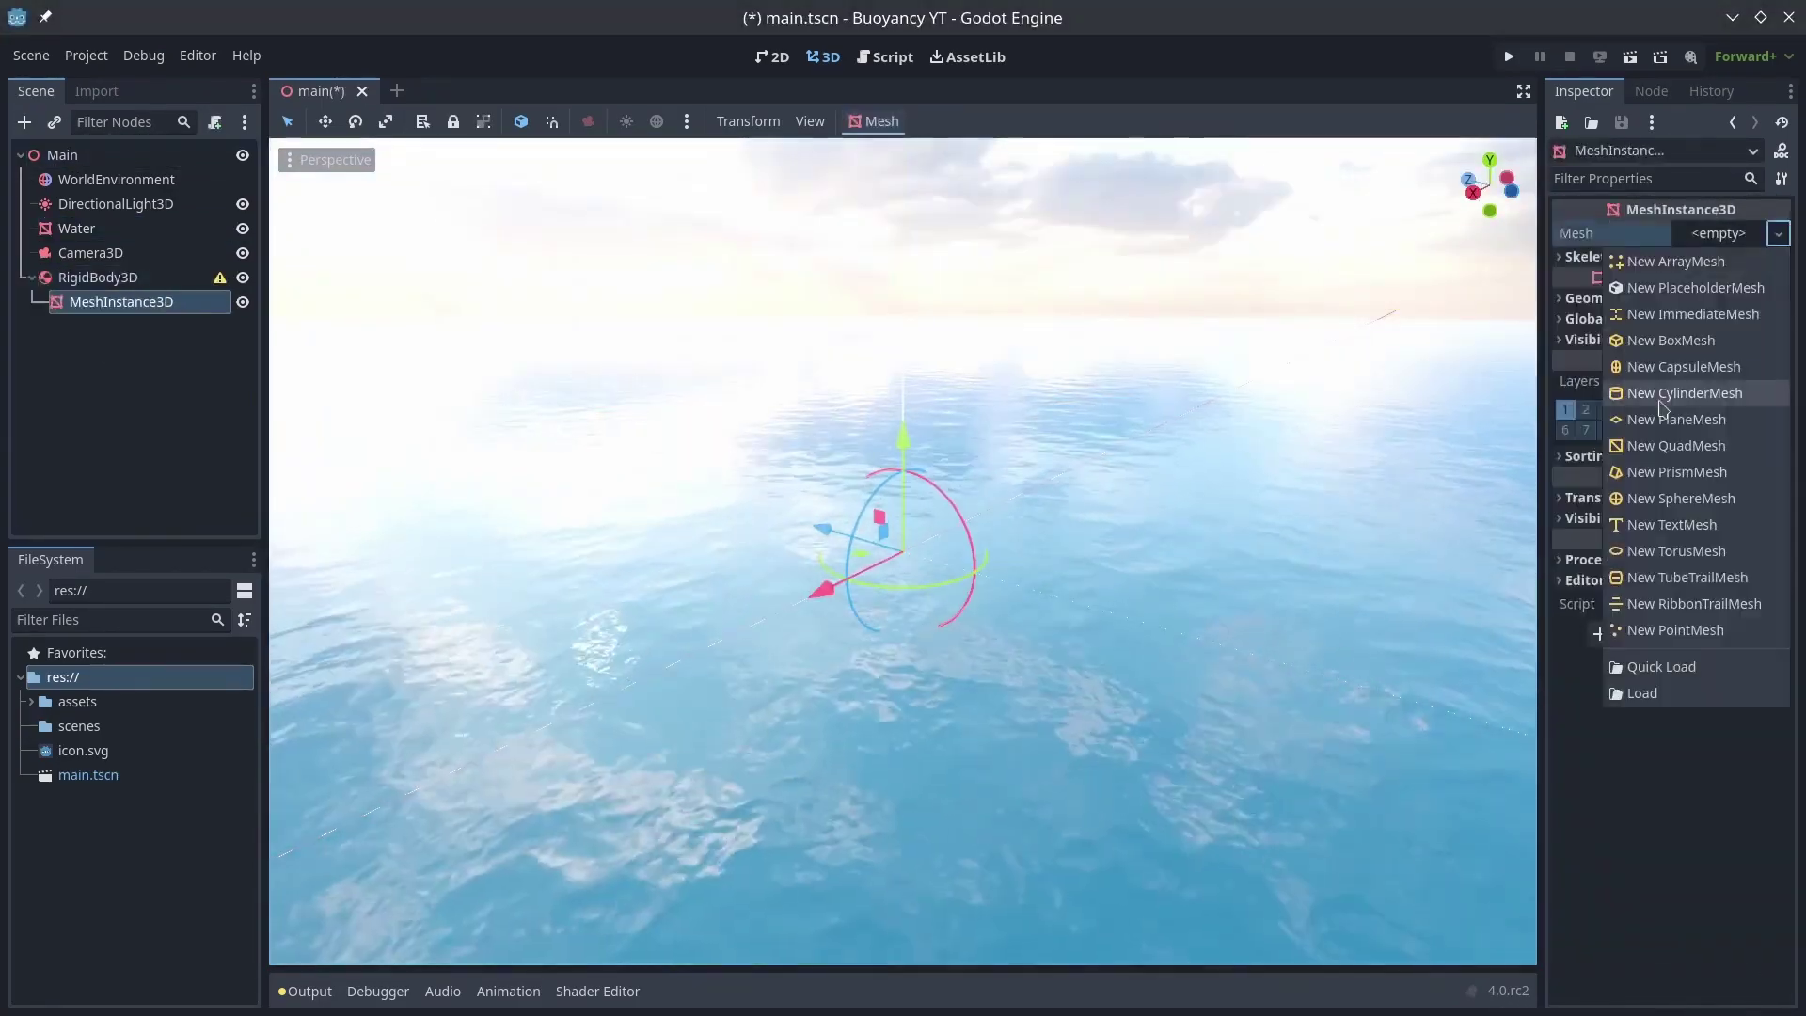
{"action": "left_click", "coordinate": [1671, 341]}
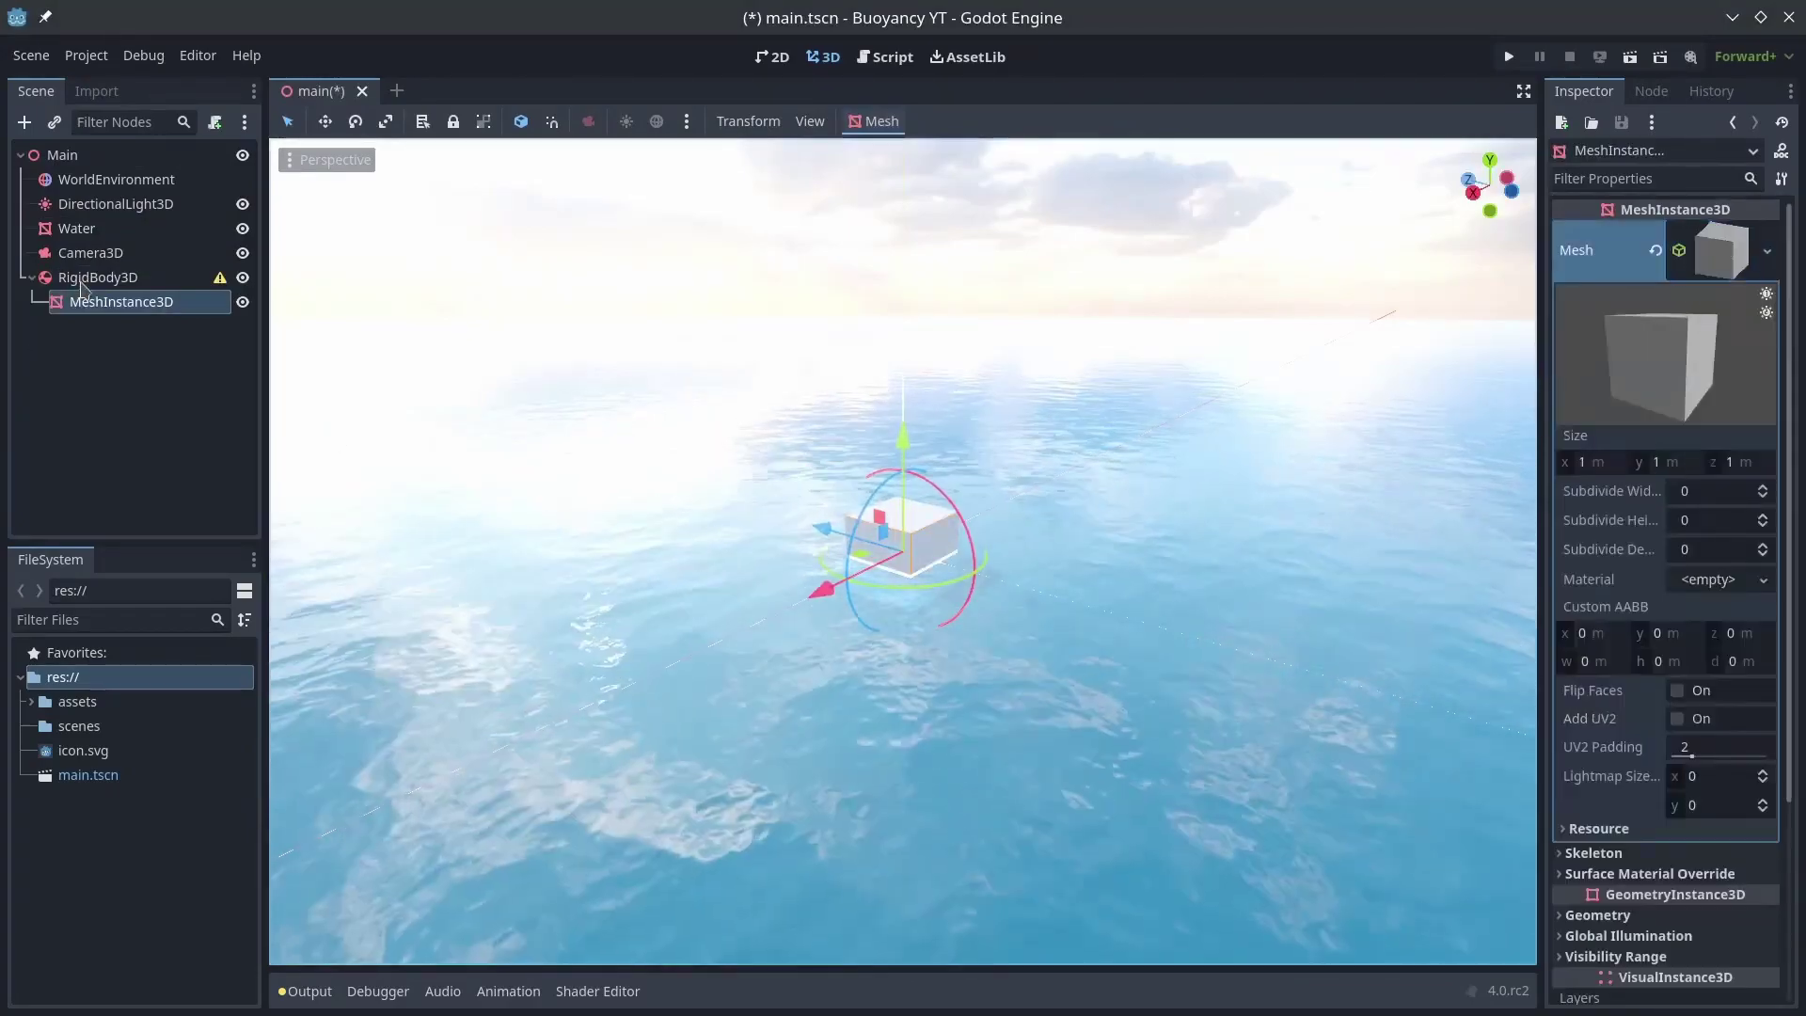
Step: Give the rigid body a CollisionShape3D with a new BoxShape and rename it Cube
{"action": "left_click", "coordinate": [82, 280]}
{"action": "left_click", "coordinate": [24, 123]}
{"action": "type", "text": "coll"}
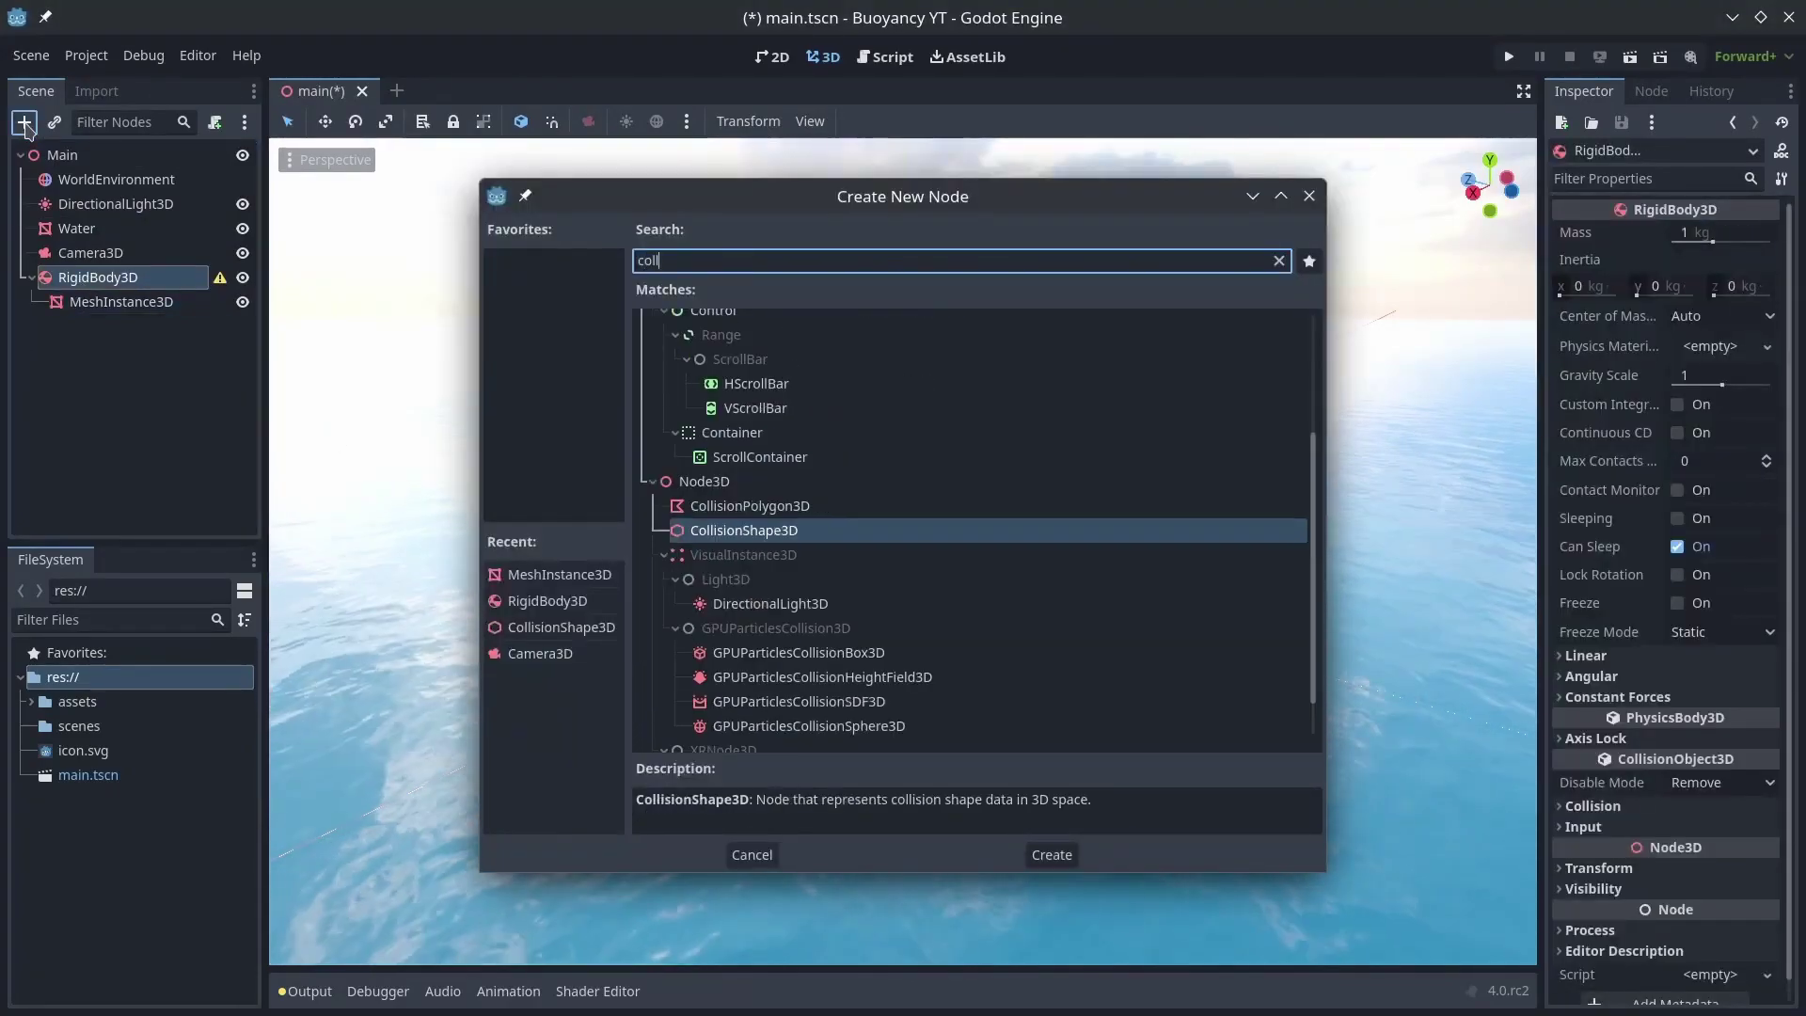
{"action": "key", "text": "Return"}
{"action": "left_click", "coordinate": [1778, 233]}
{"action": "left_click", "coordinate": [1731, 251]}
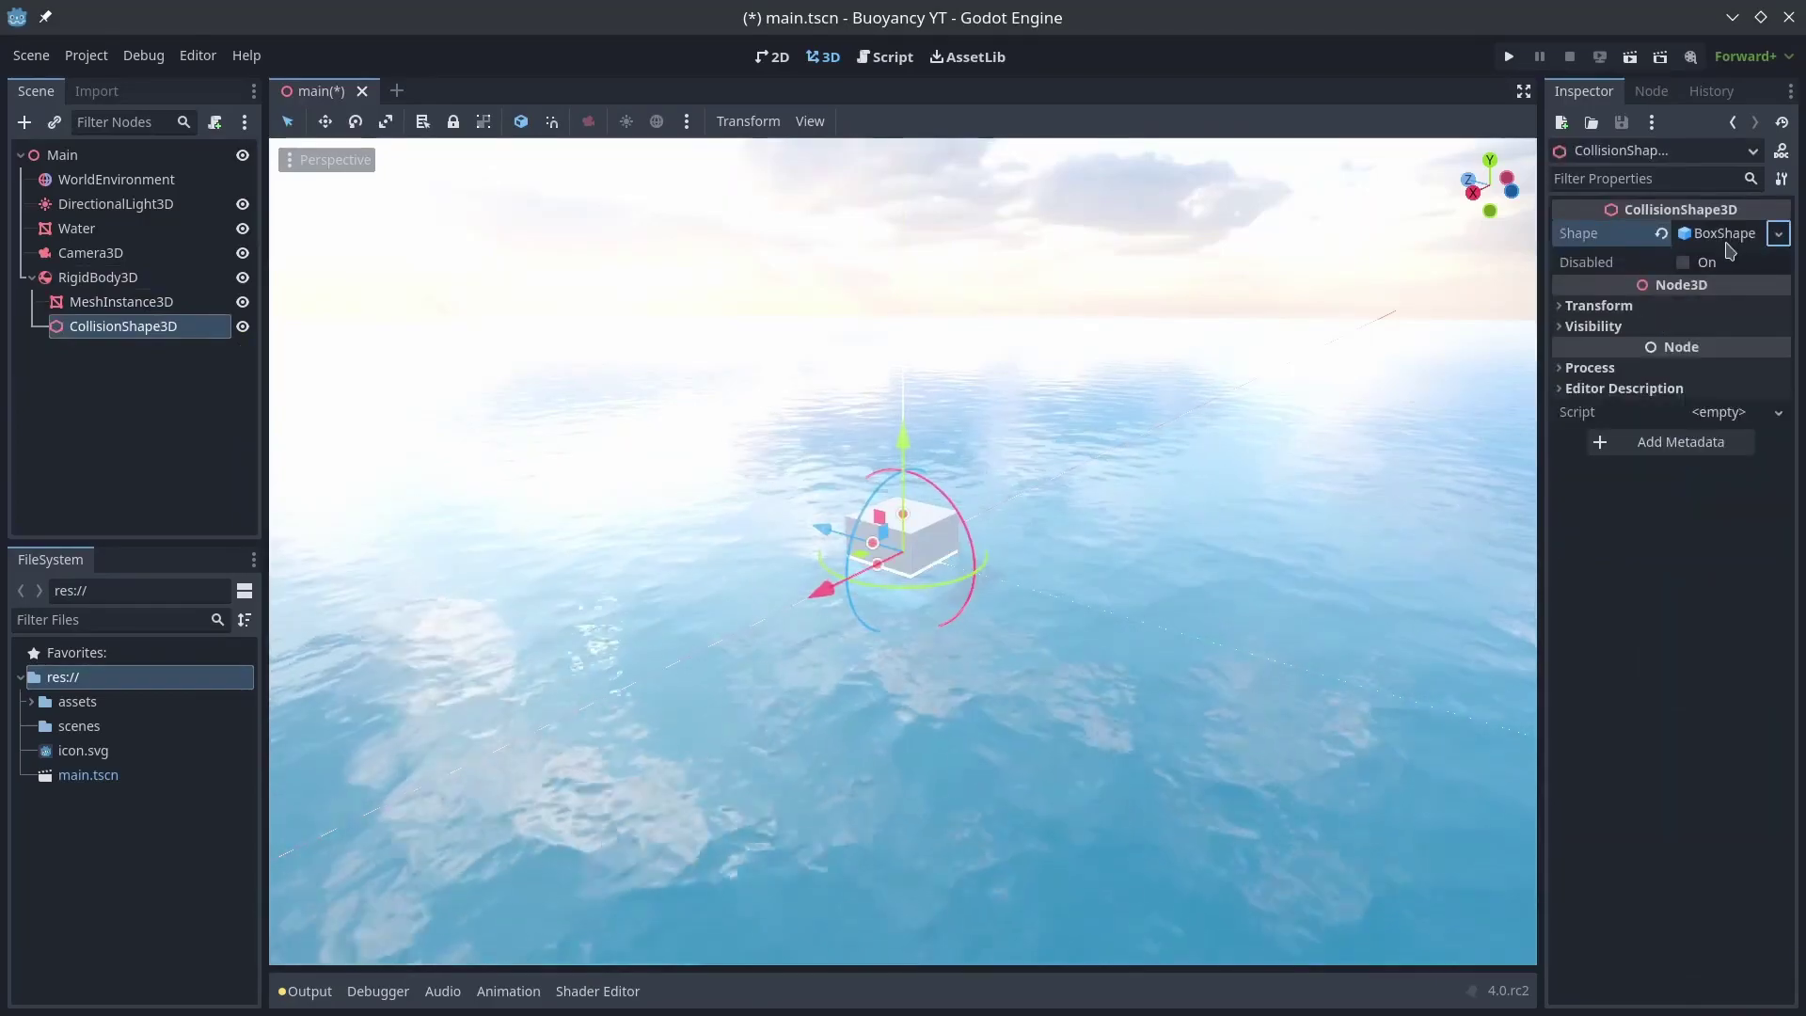
{"action": "left_click", "coordinate": [85, 276]}
{"action": "left_click", "coordinate": [85, 277]}
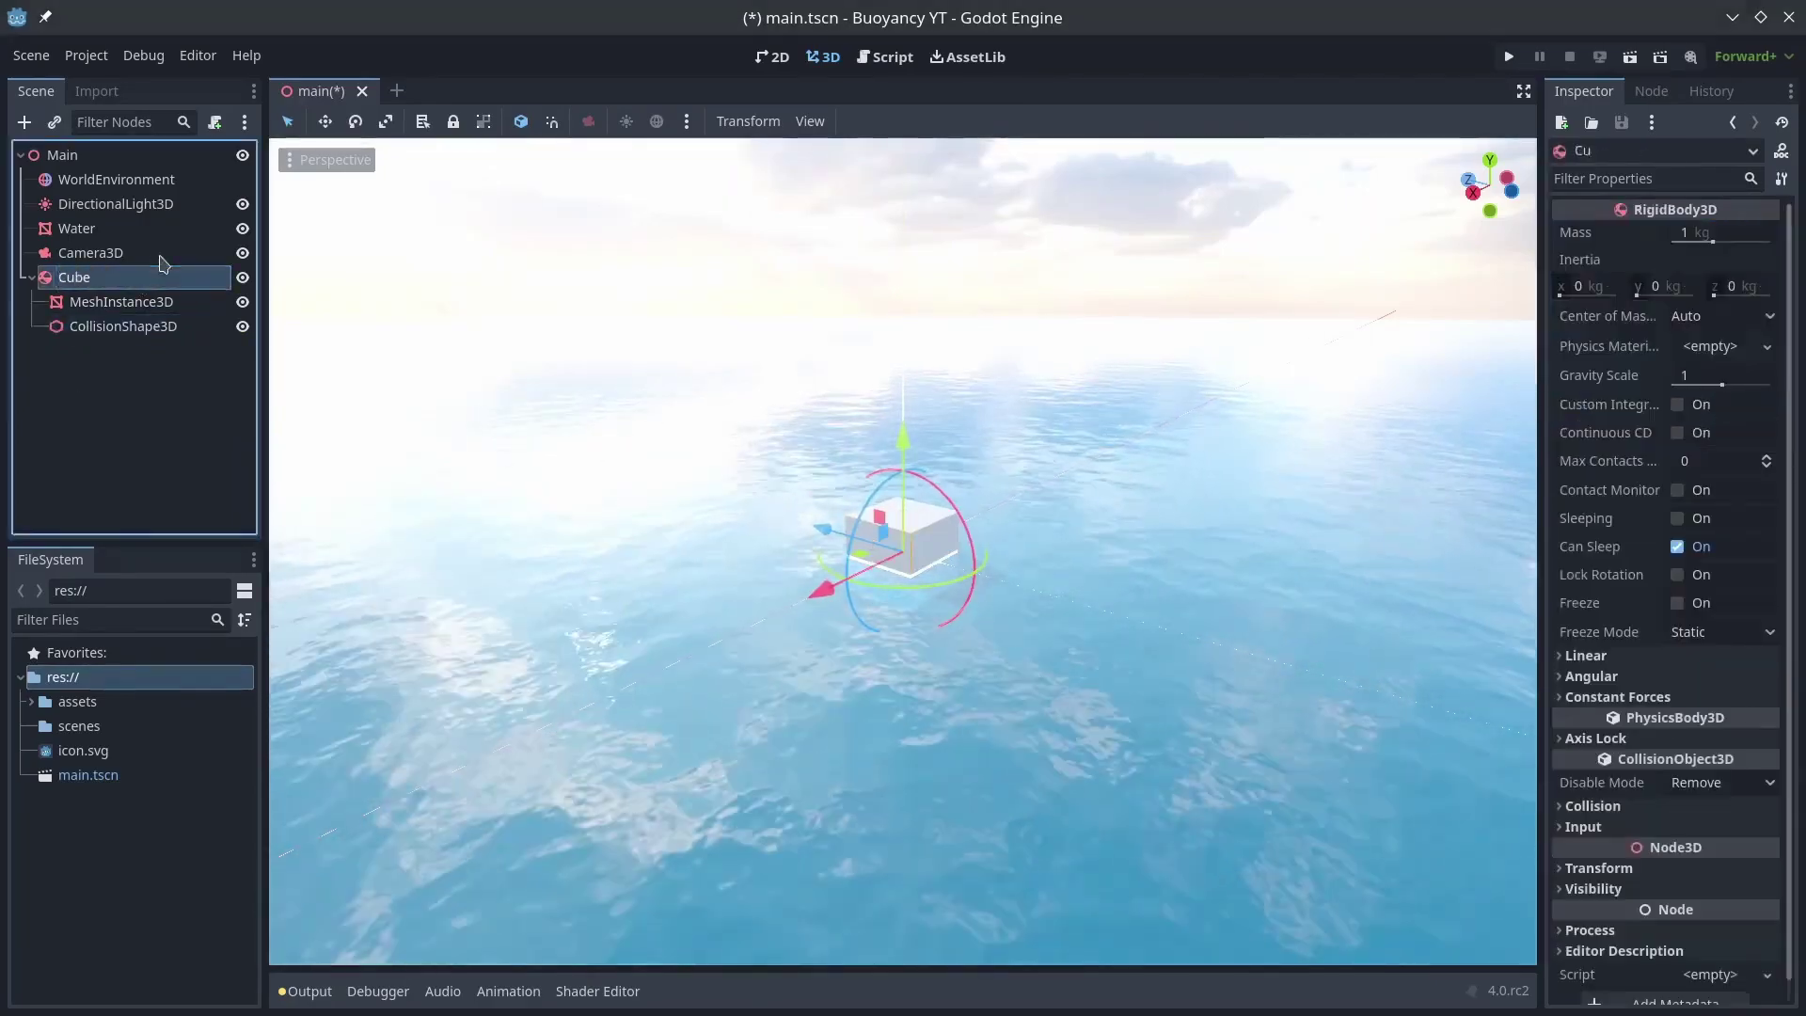